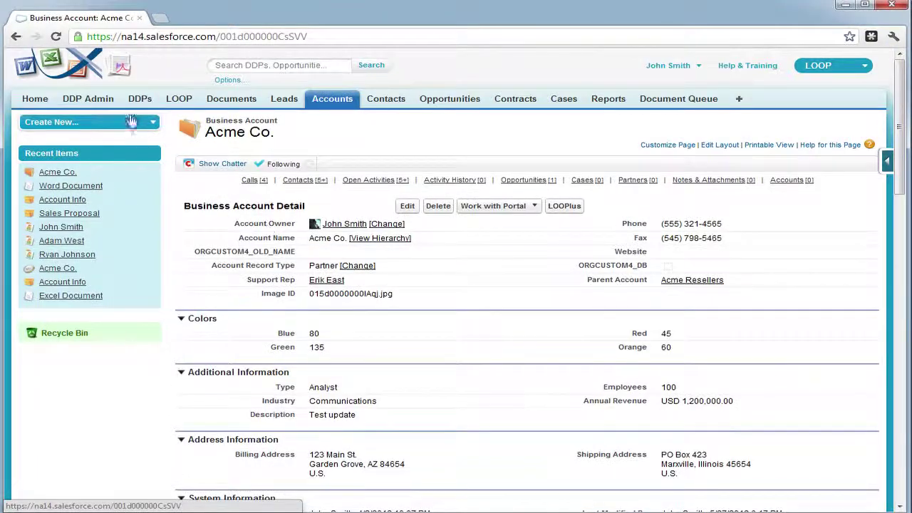
Go to the DDPs home page, which lists recent DDPs such as Account Info and Sales Proposal.
left_click(139, 100)
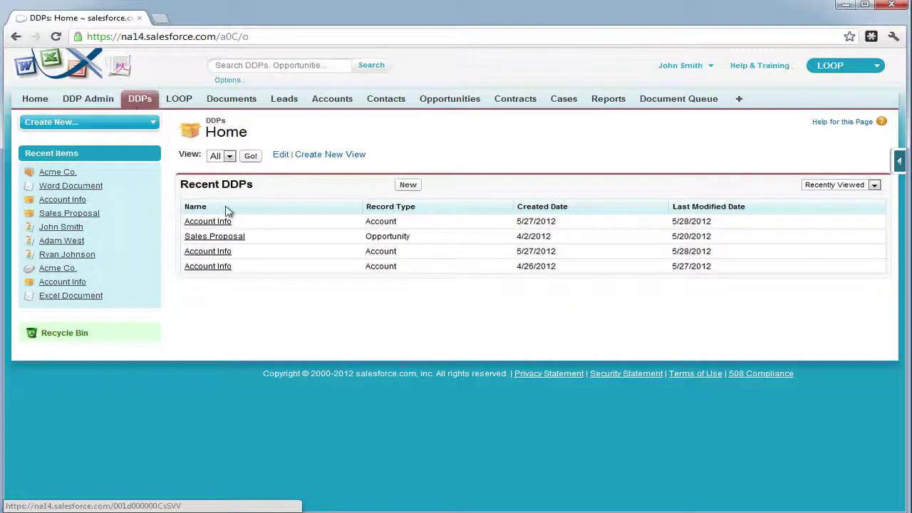
Open the Account Info DDP and review its Word document file and its Calls, Contact and User relationships.
left_click(223, 221)
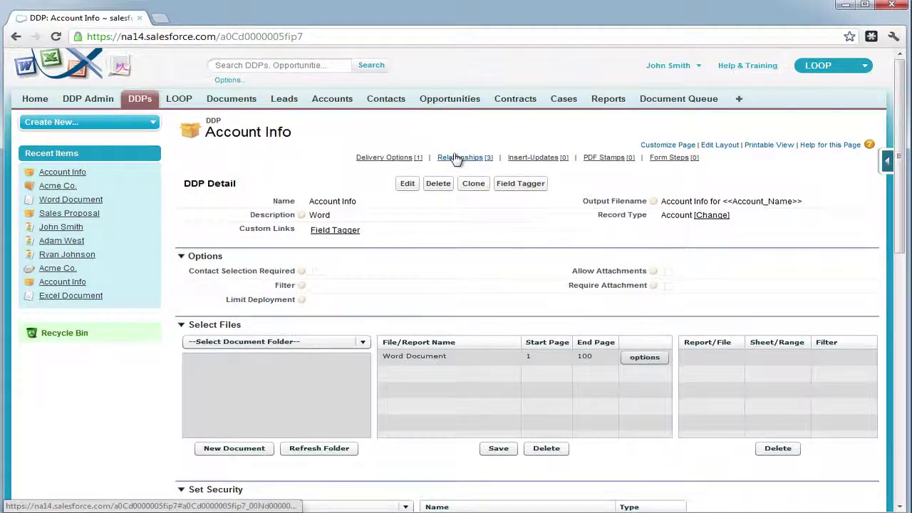
mouse_move(456, 158)
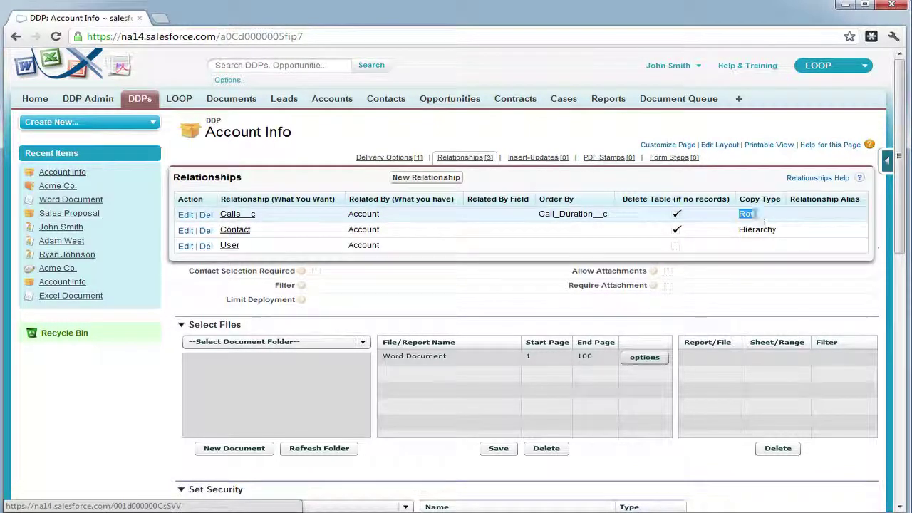
mouse_move(535, 158)
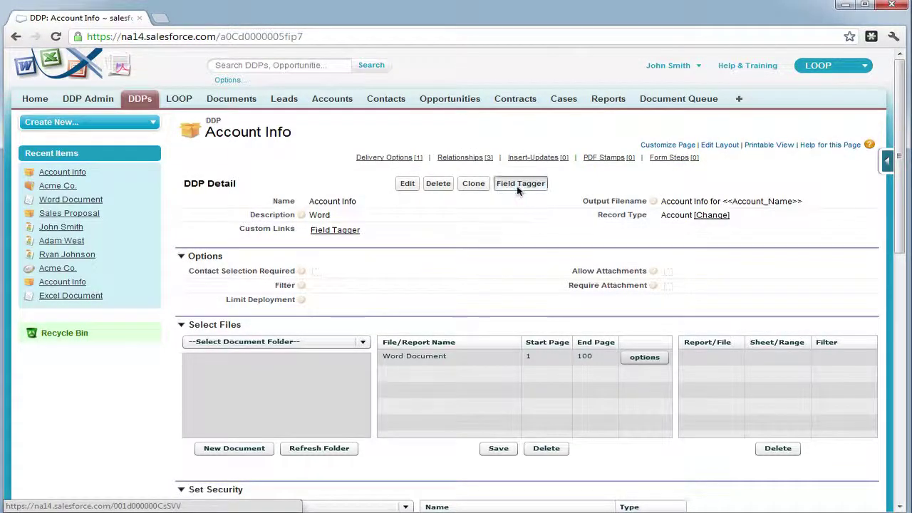
Launch the Field Tagger with Word/PowerPoint as the document type and move it aside.
left_click(520, 185)
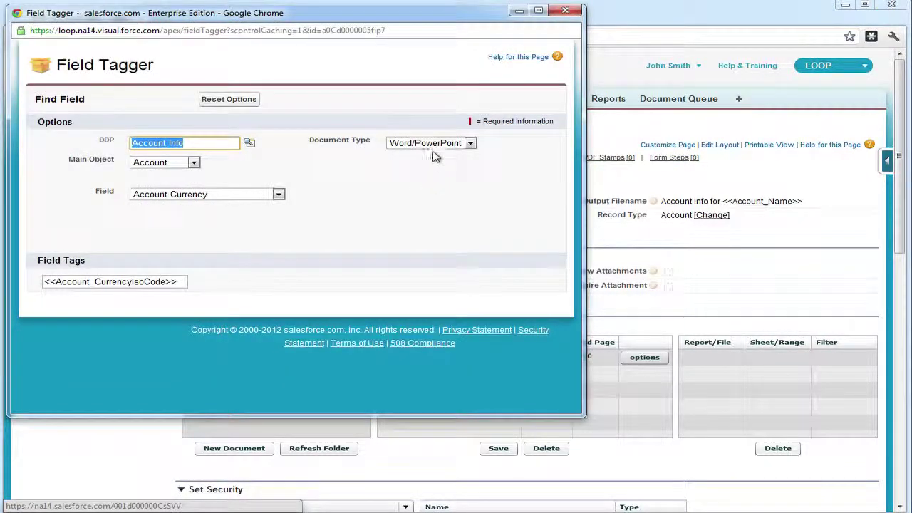
left_click(431, 143)
left_click(436, 157)
left_click_drag(153, 14, 550, 13)
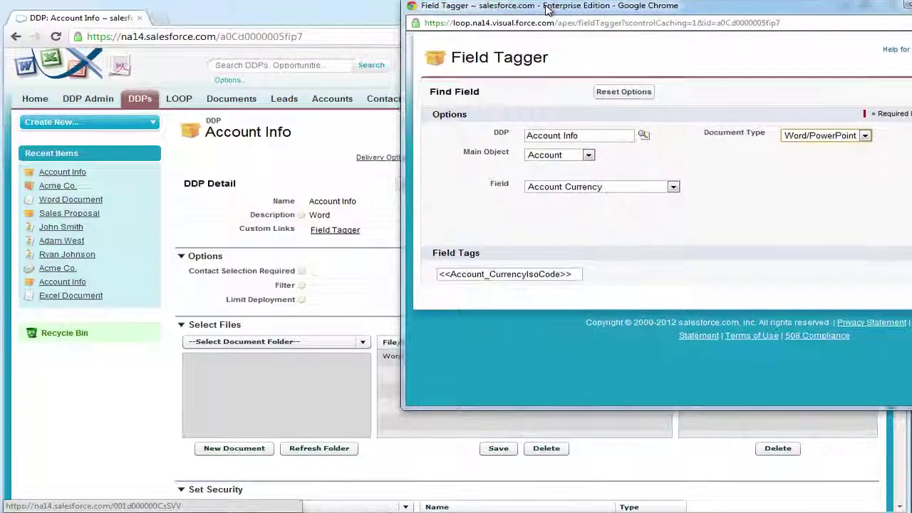
Download the DDP's Word Document.docx template and open it in Word.
left_click(349, 397)
left_click(406, 366)
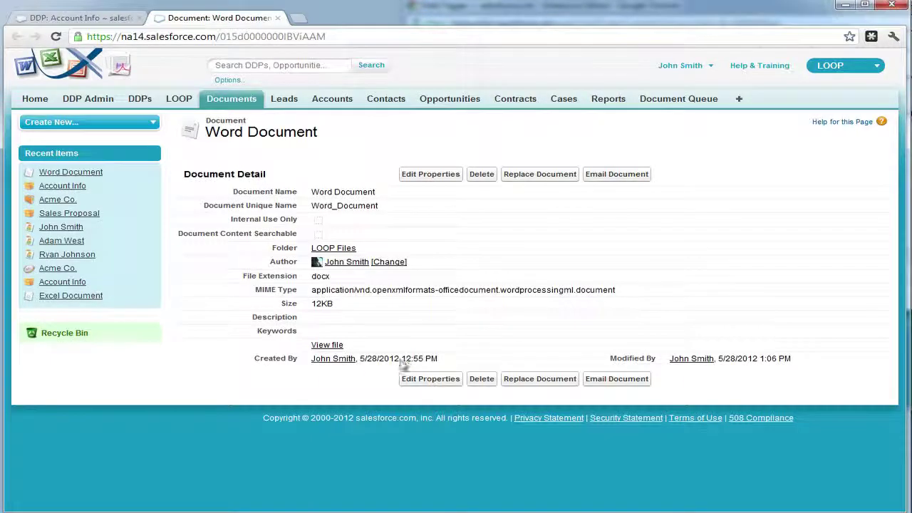
left_click(329, 347)
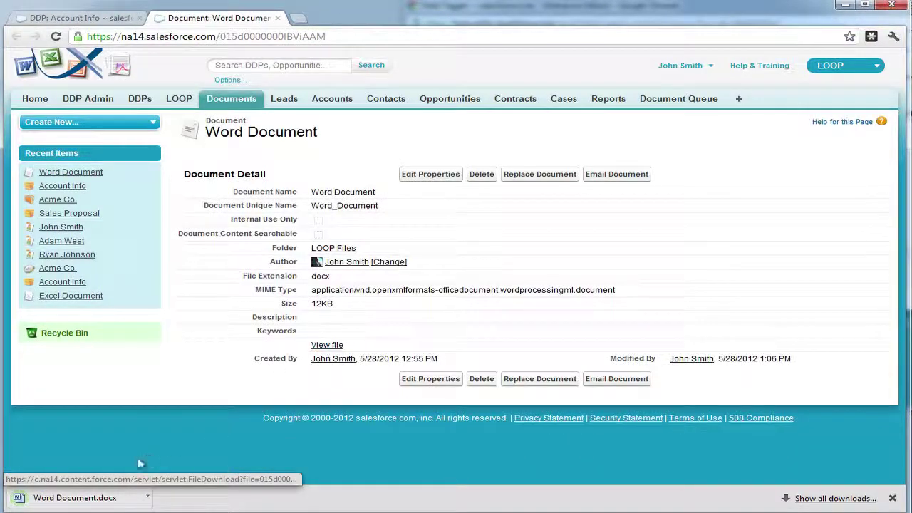
left_click(101, 497)
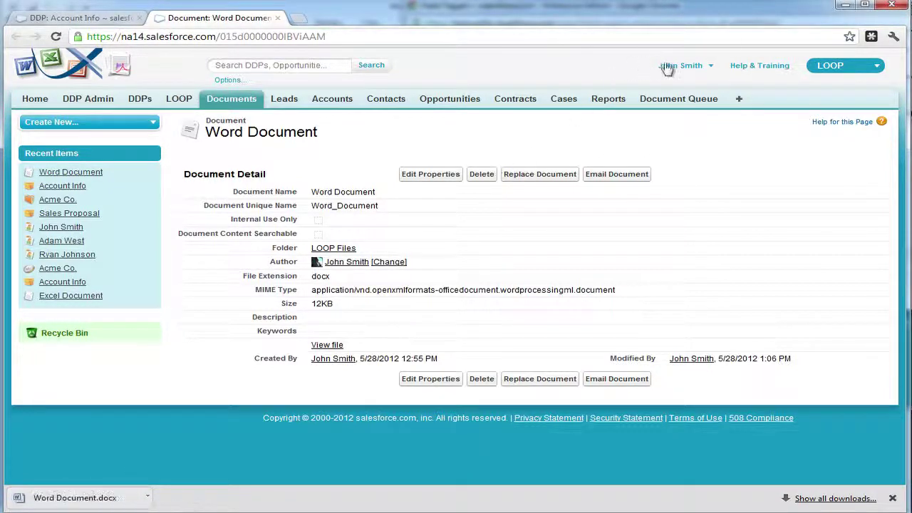
left_click(846, 10)
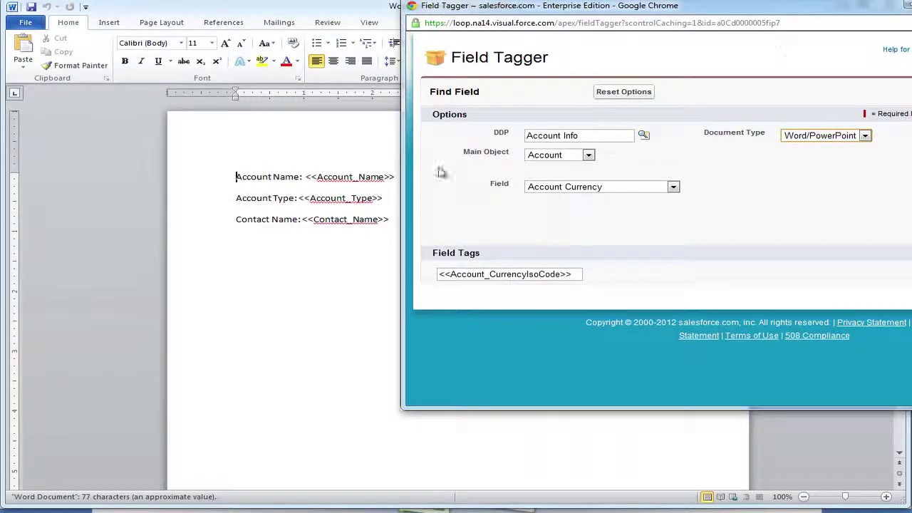
Insert a 3x2 table on a new line below the Contact Name line.
left_click(306, 263)
key("Return")
key("Return")
left_click(108, 22)
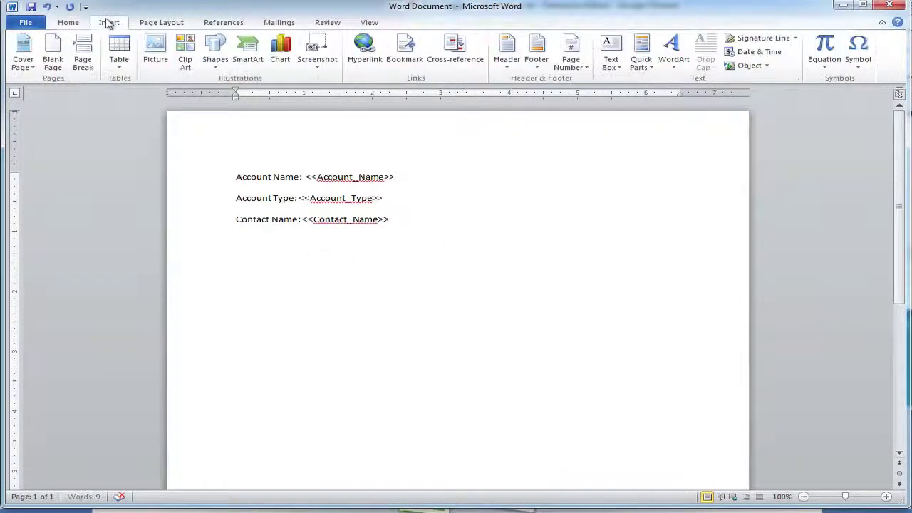
left_click(120, 51)
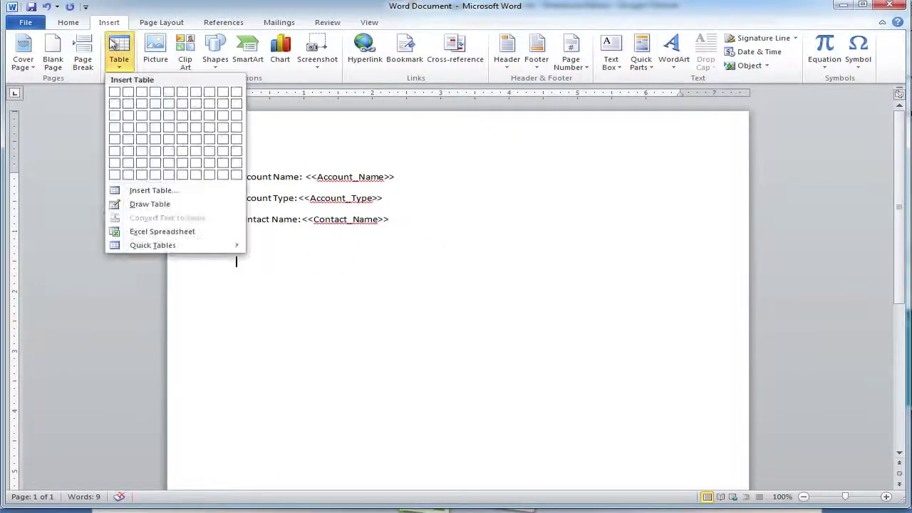
left_click(141, 109)
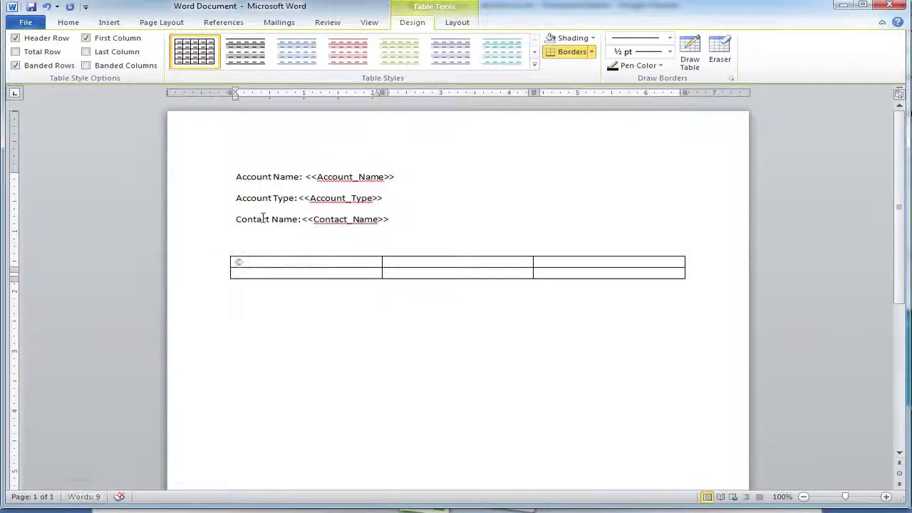
Fill the table's header row with Call Name, Type and Duration.
key("Tab")
type("Type")
key("Tab")
type("D")
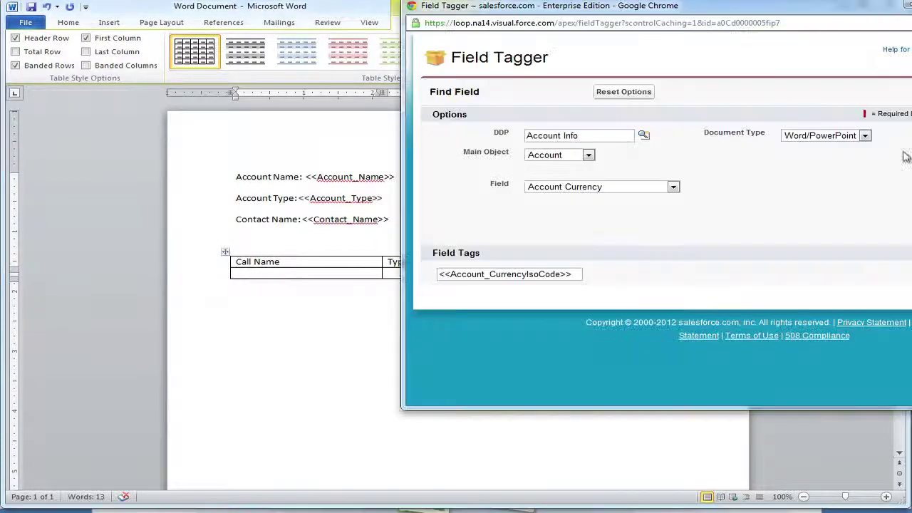
key("alt+Tab")
left_click(589, 156)
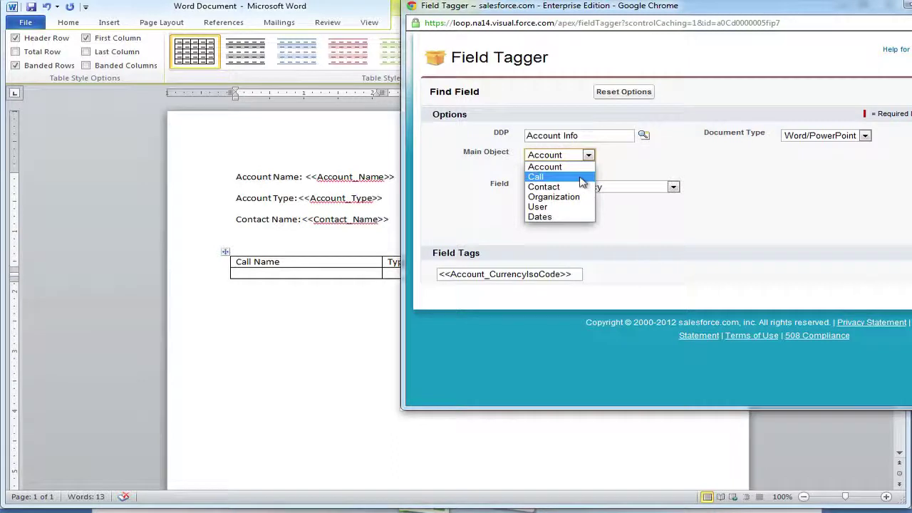
Set the main object to Call and drag the Replicate Row <<Calls_Start>> tag into the first data cell.
left_click(583, 178)
left_click(583, 188)
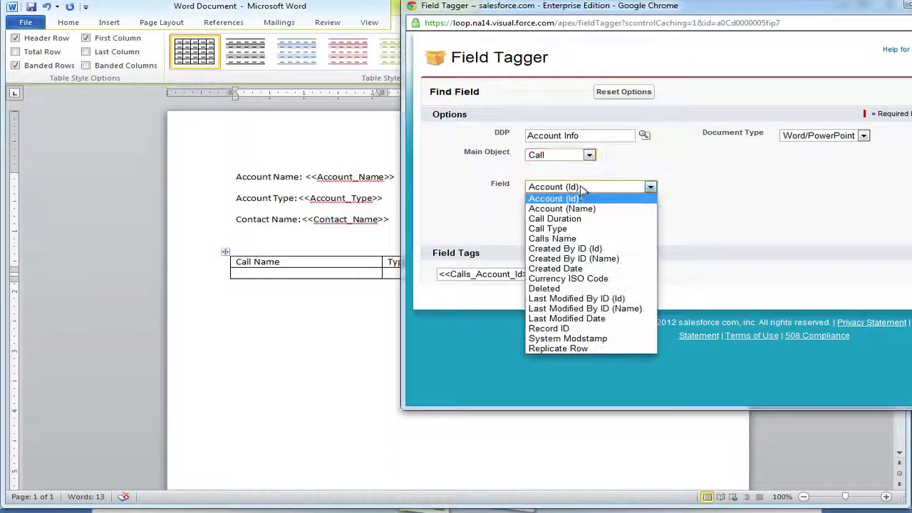
left_click(571, 348)
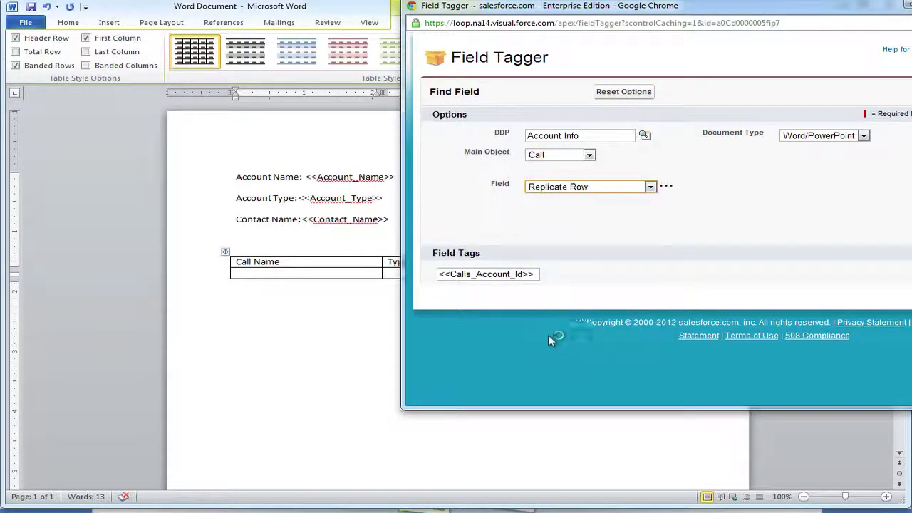
left_click(474, 278)
left_click_drag(462, 278, 321, 272)
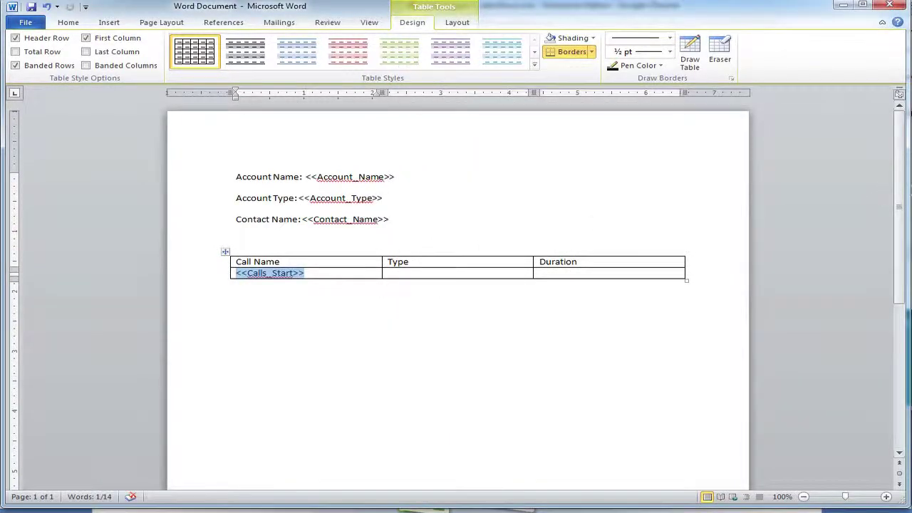
Add the <<Calls_Name>> tag right after <<Calls_Start>> in the same cell.
key("alt+Tab")
left_click(650, 187)
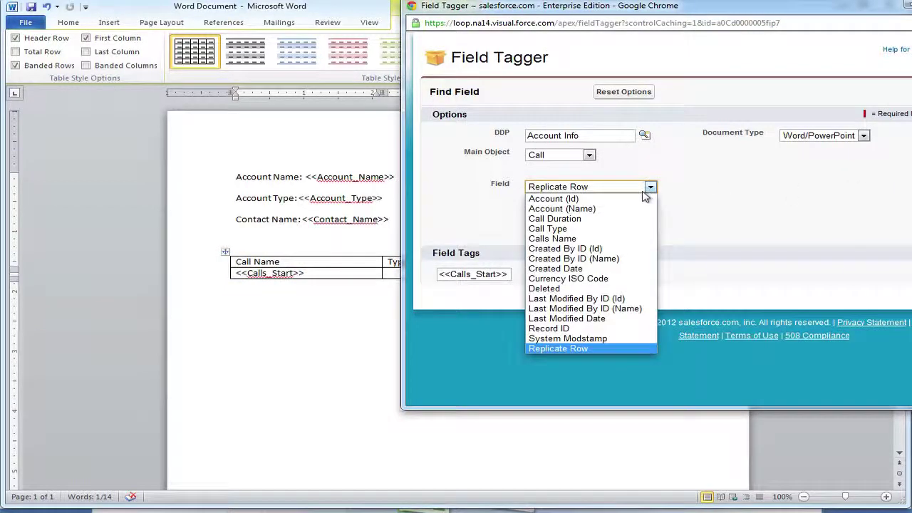
left_click(615, 238)
left_click(492, 280)
left_click_drag(459, 280, 356, 275)
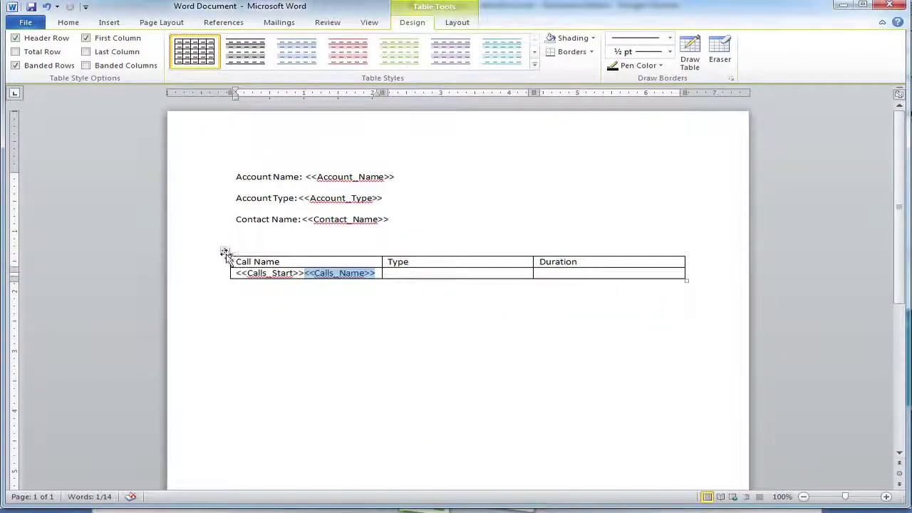
Drag the <<Calls_Call_Type>> tag into the cell under the Type header.
key("alt+Tab")
left_click(641, 188)
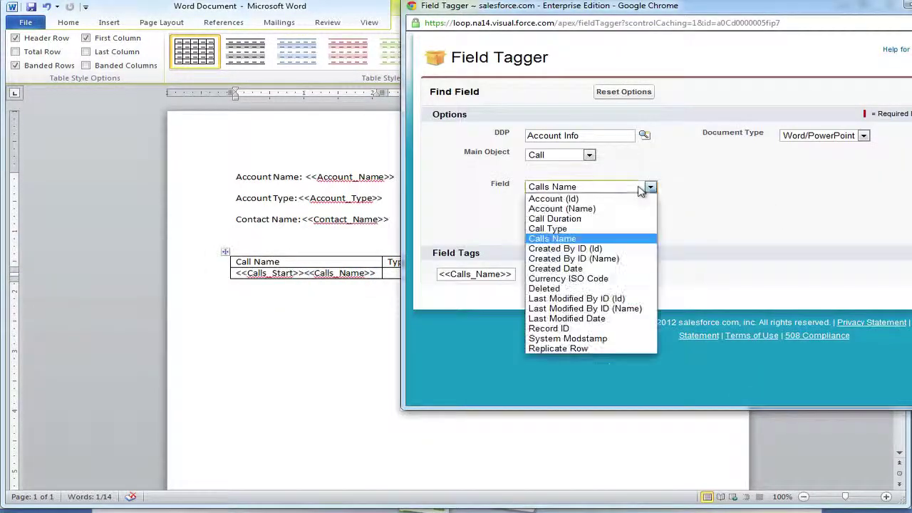
left_click(623, 234)
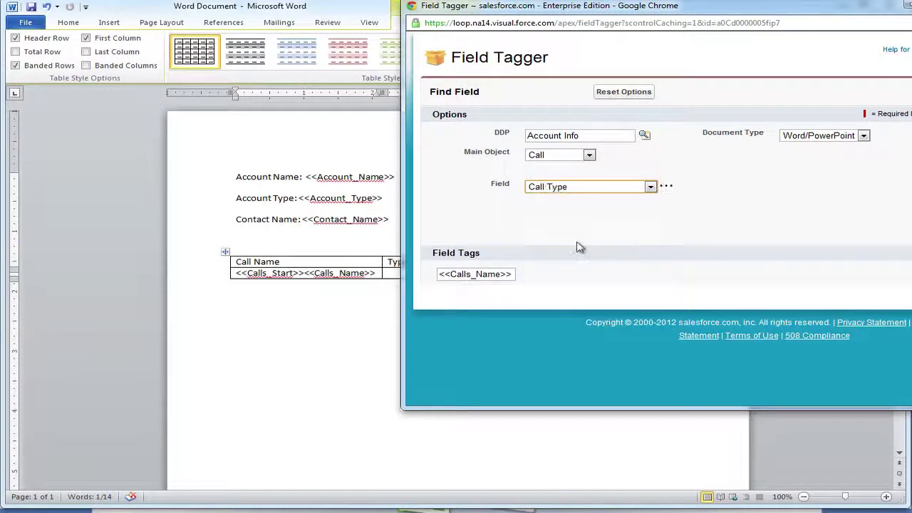
left_click(457, 277)
left_click_drag(456, 276, 394, 279)
Paste <<Calls_Call_Duration>> as text only into the Duration cell and save the template.
key("alt+Tab")
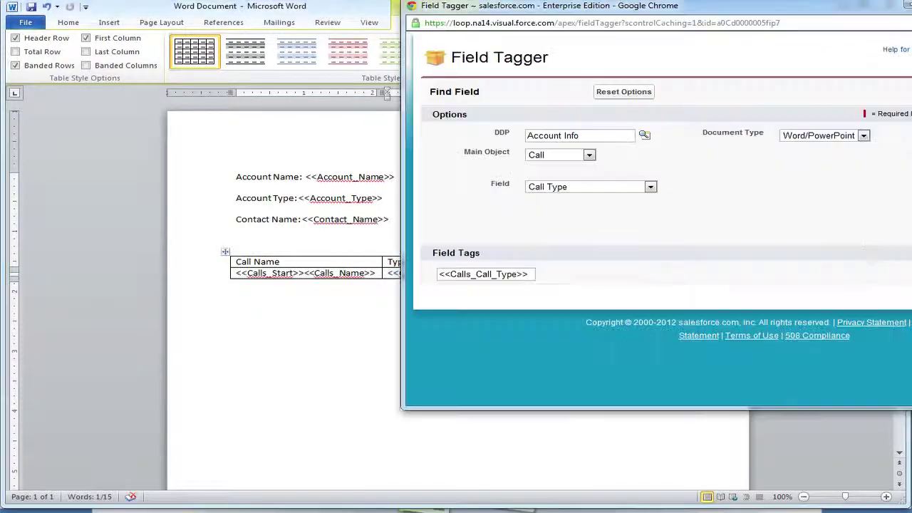
left_click(630, 193)
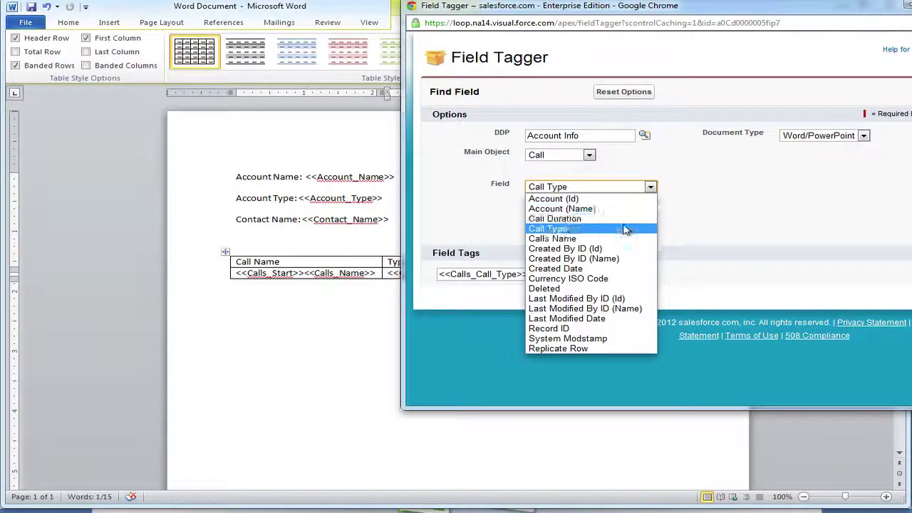
left_click(563, 217)
left_click(504, 280)
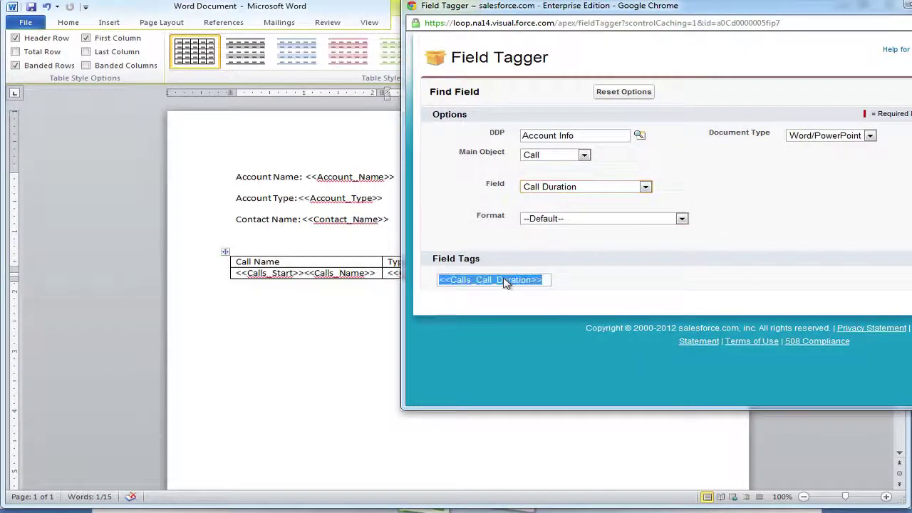
right_click(504, 280)
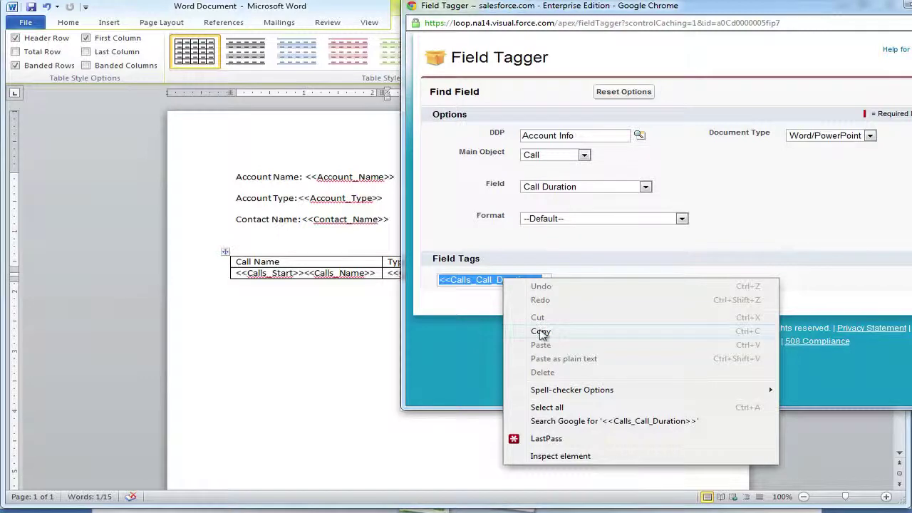
left_click(542, 332)
key("alt+Tab")
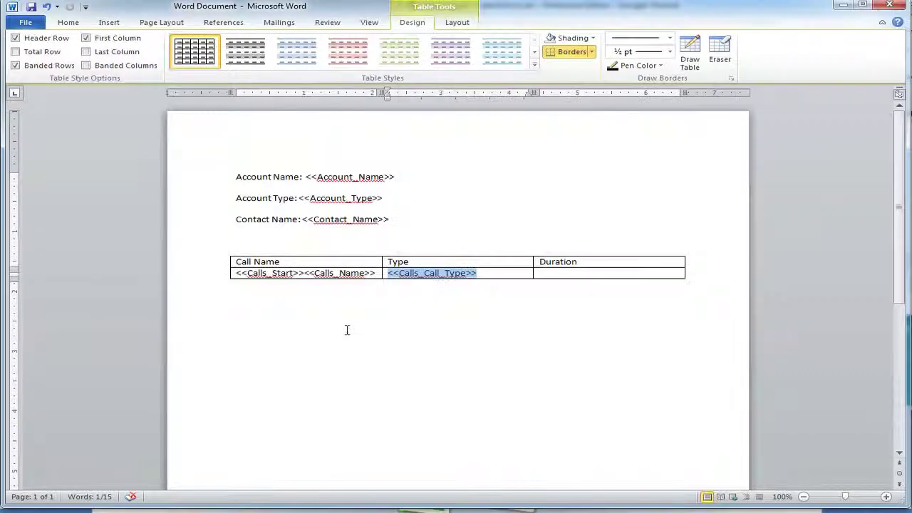
left_click(560, 273)
right_click(559, 274)
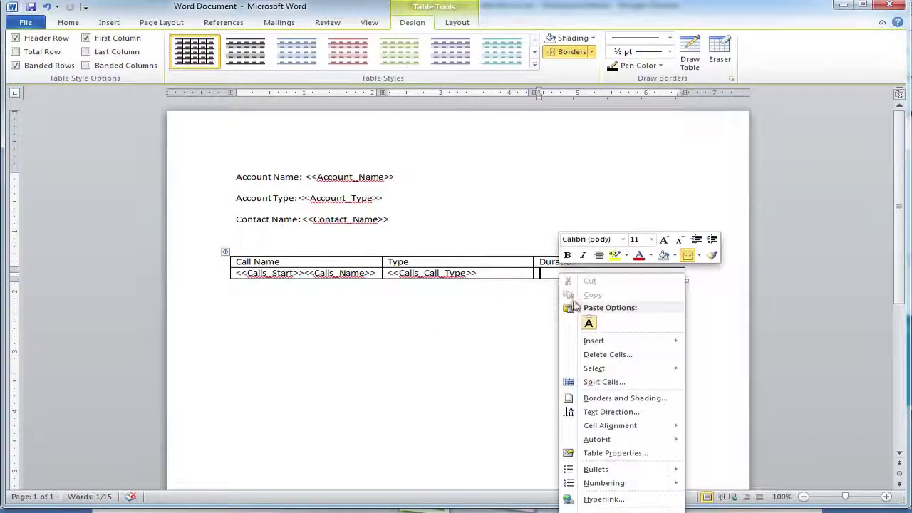
left_click(588, 325)
left_click(537, 321)
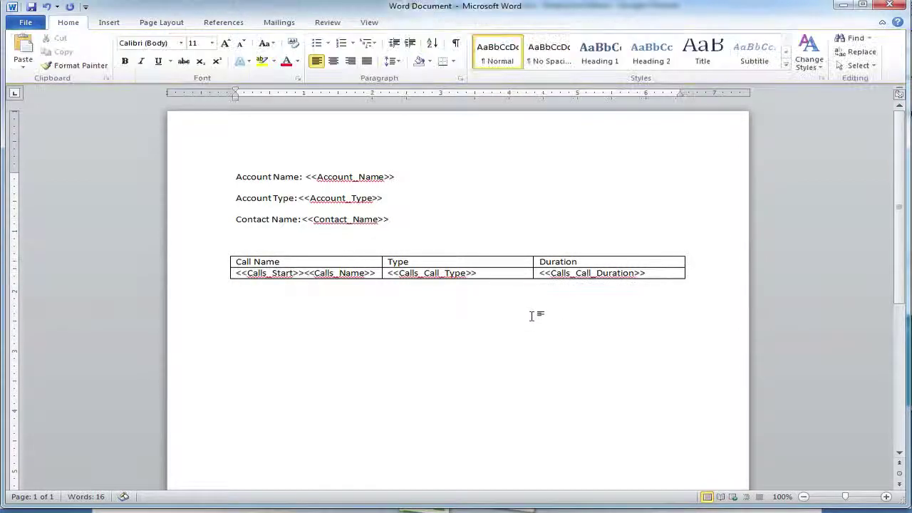
left_click(31, 8)
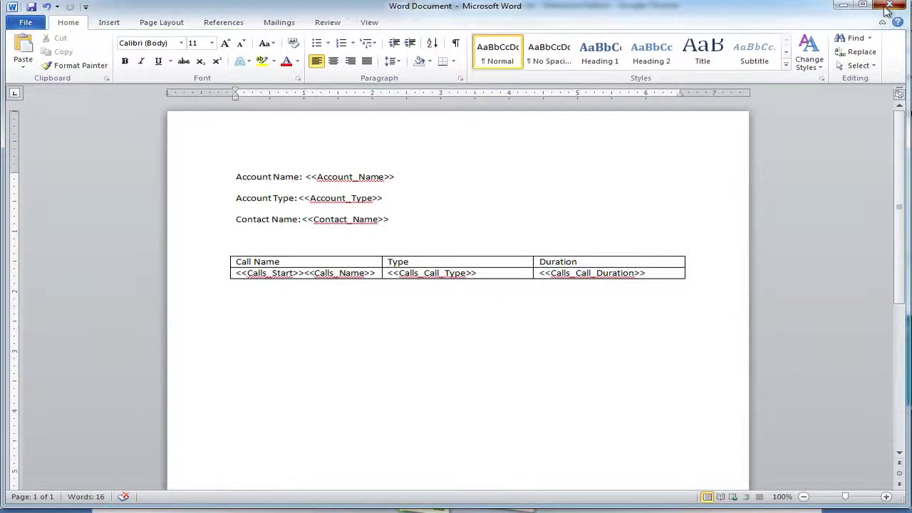
Replace the stored template with the updated Word Document.docx (13KB) and return to the Account Info DDP.
left_click(889, 6)
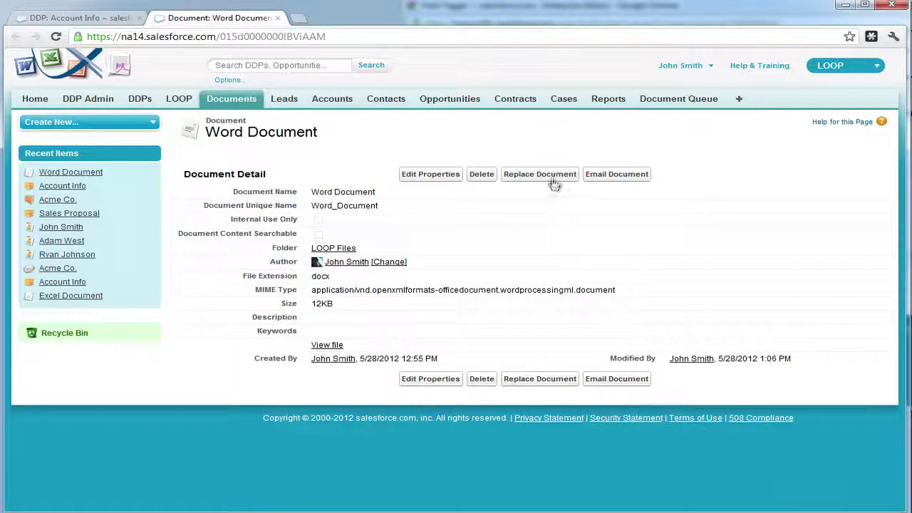
left_click(540, 174)
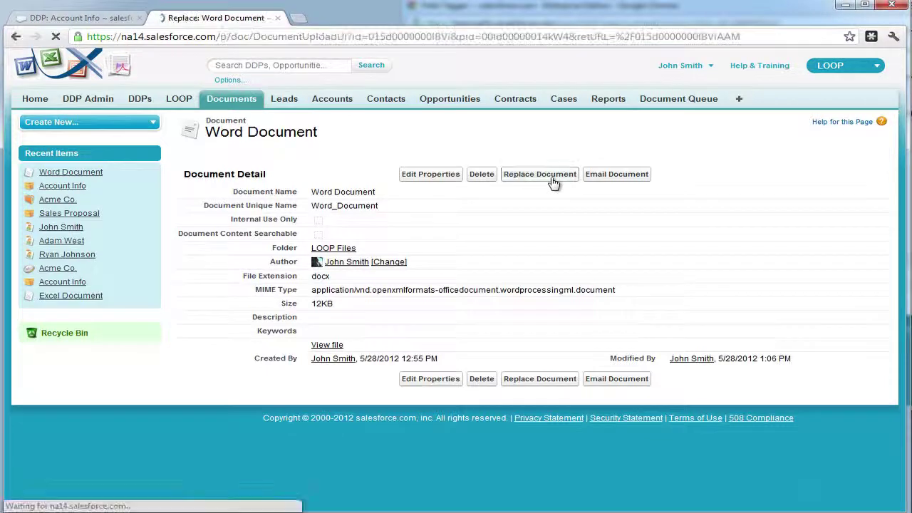
left_click(336, 221)
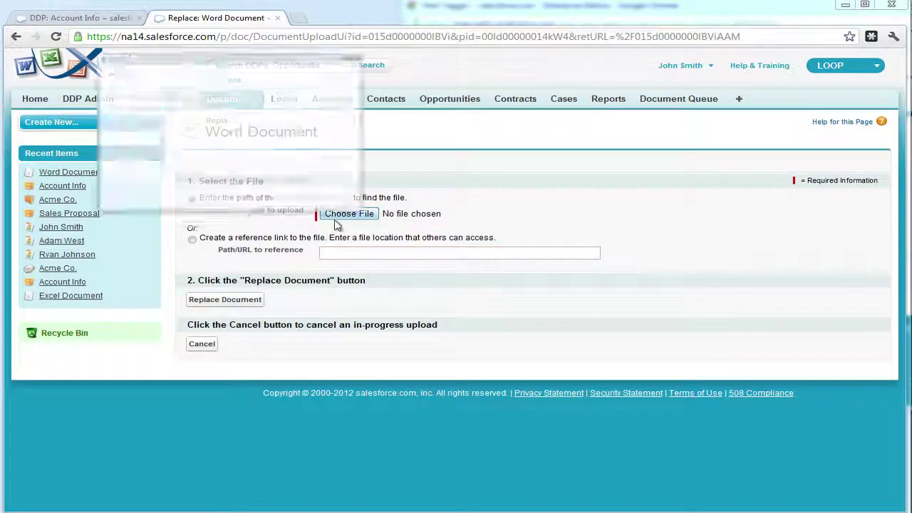
left_click(206, 84)
double_click(206, 84)
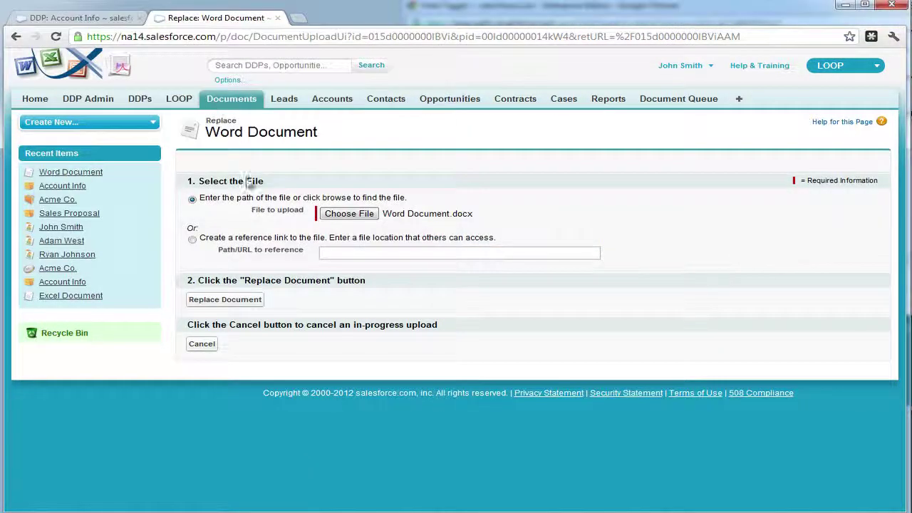
left_click(225, 299)
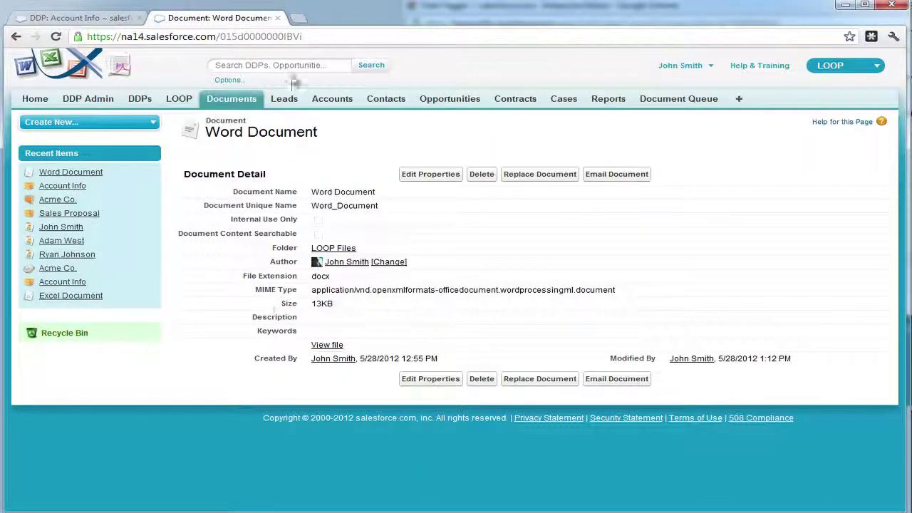
left_click(278, 18)
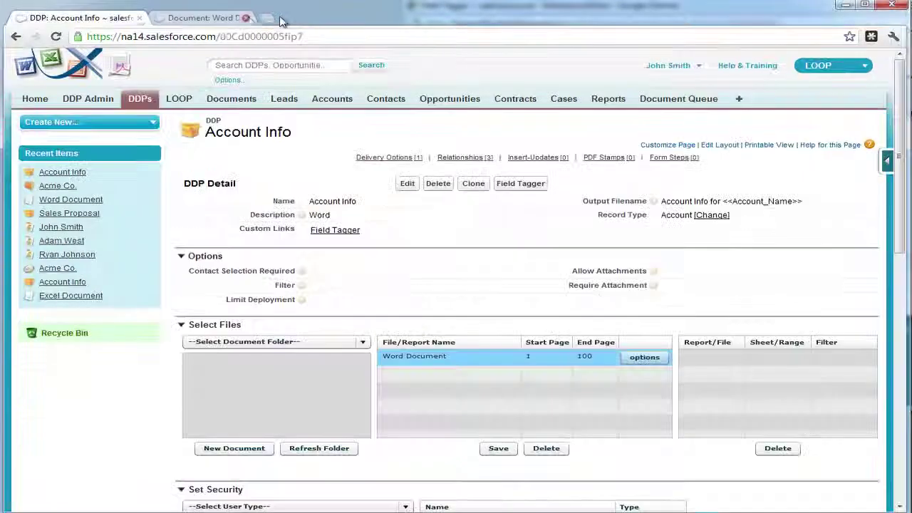
Run the Account Info DDP on the Acme Co. account with its contact selected.
left_click(68, 187)
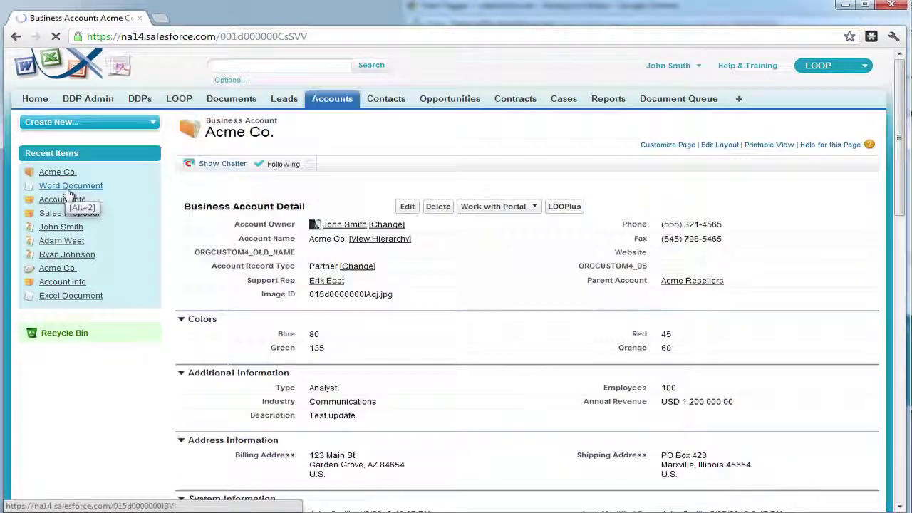
left_click(563, 206)
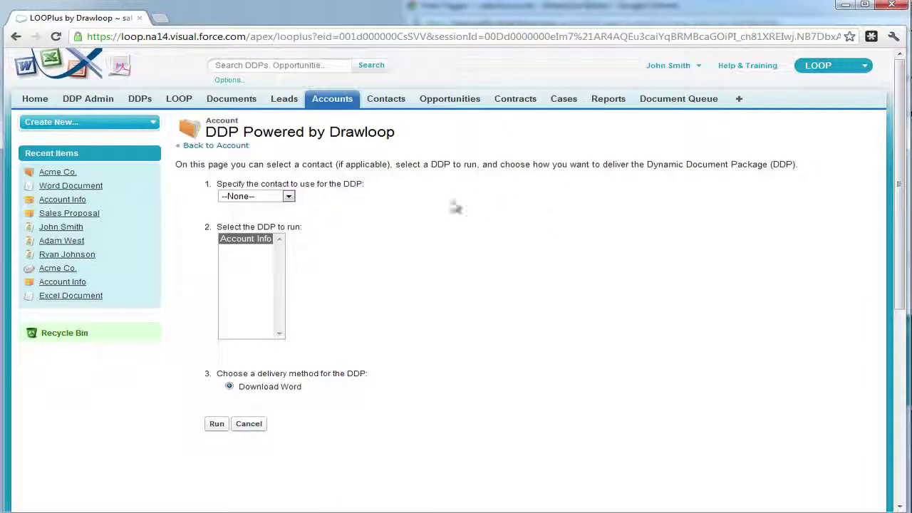
left_click(280, 204)
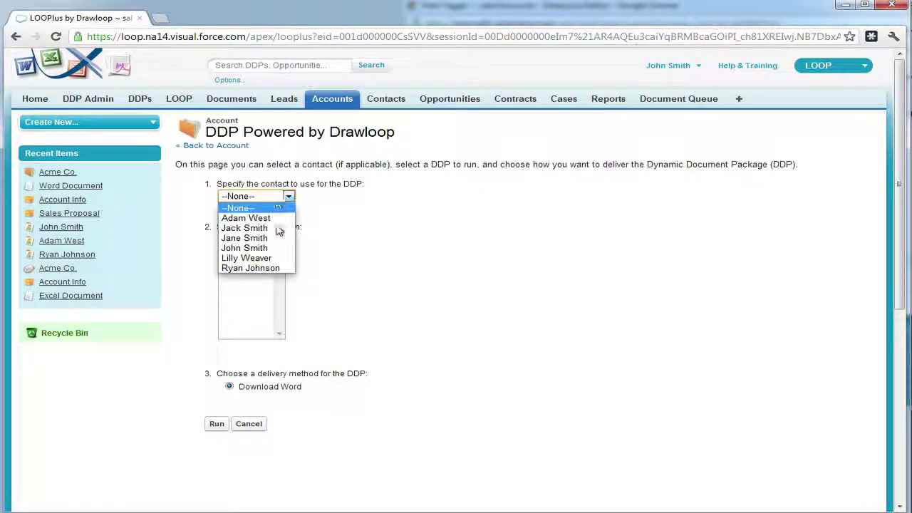
left_click(279, 240)
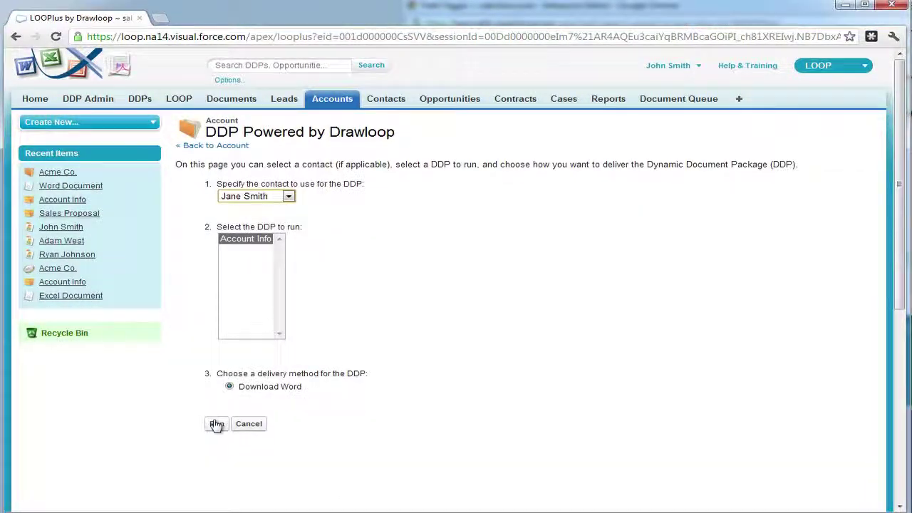
left_click(216, 423)
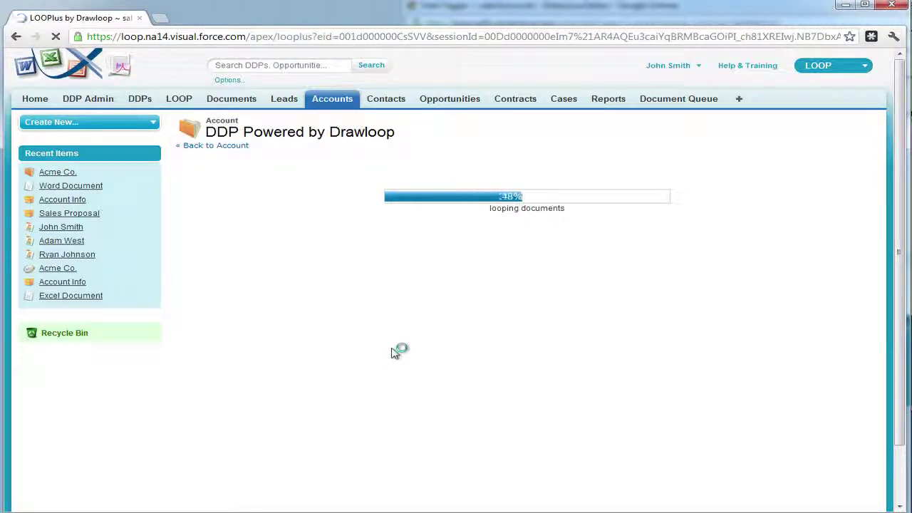
Download the generated Account Info for Acme Co.docx and open it in Word.
left_click(465, 193)
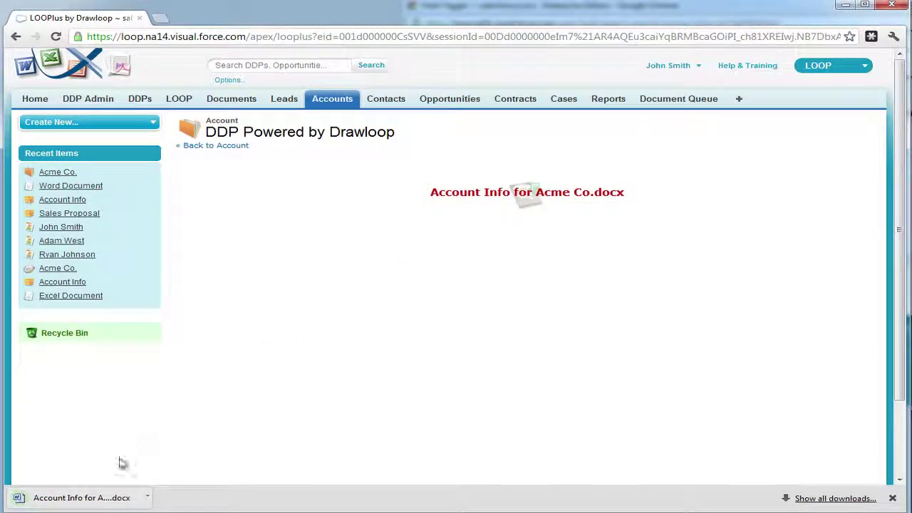
left_click(118, 498)
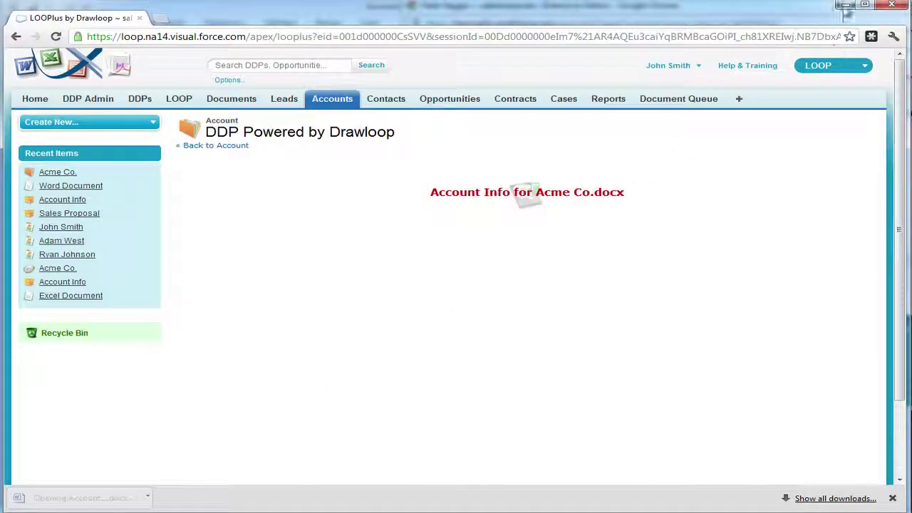
left_click(845, 9)
Review the four generated call rows: Demo, Walkthroughs, DDP Help and Support Call.
left_click(846, 7)
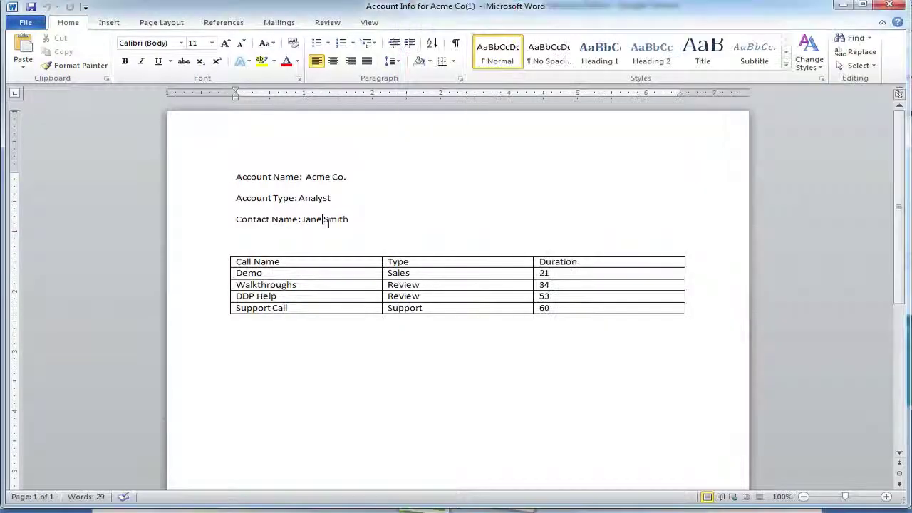
left_click_drag(231, 276, 562, 312)
left_click(485, 205)
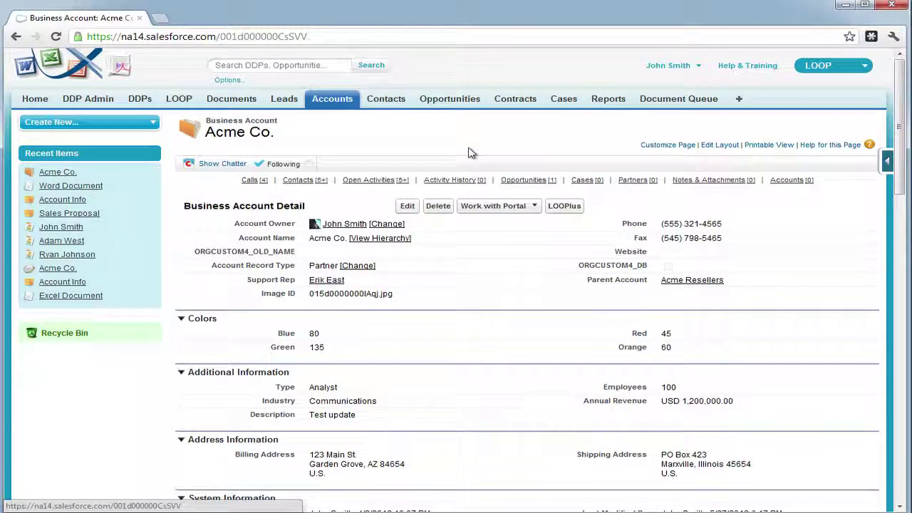
scroll(470, 153, "down", 5)
scroll(471, 153, "down", 3)
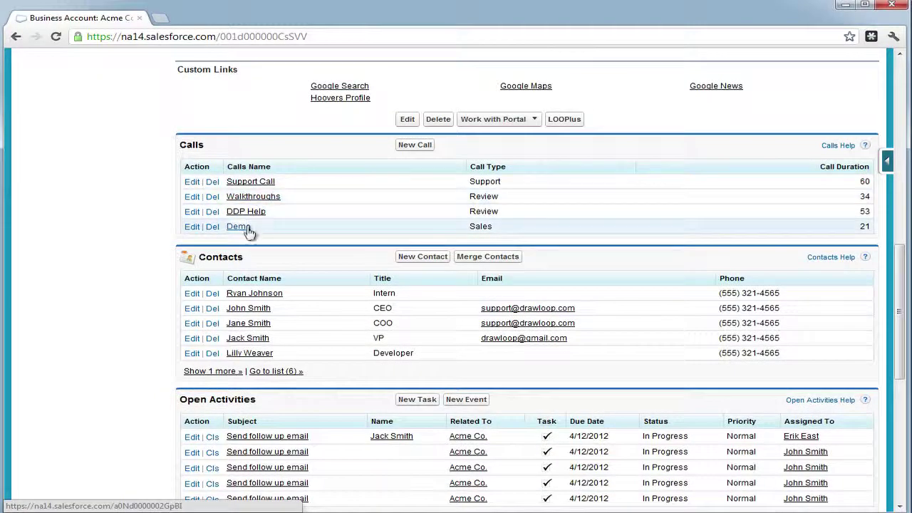
scroll(348, 207, "up", 5)
scroll(348, 204, "up", 4)
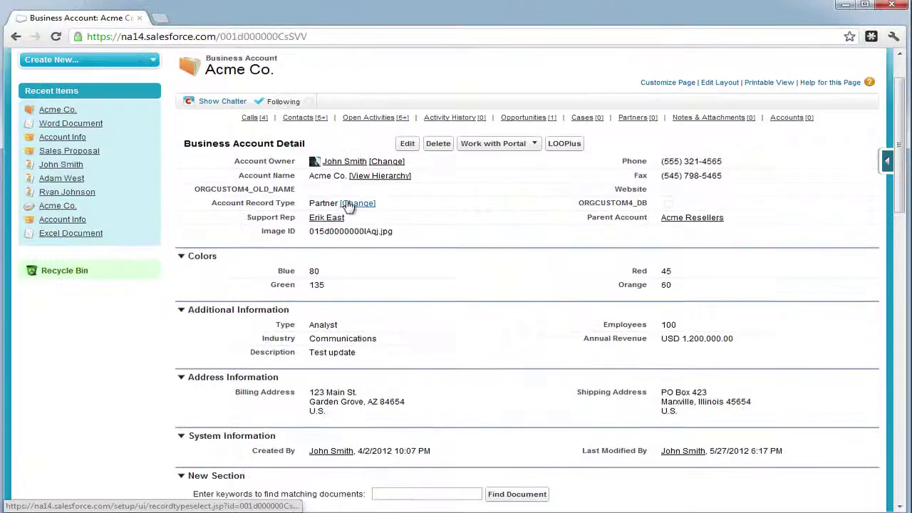
Reopen the Account Info DDP and launch its Field Tagger for Word/PowerPoint, moved to the right.
left_click(145, 100)
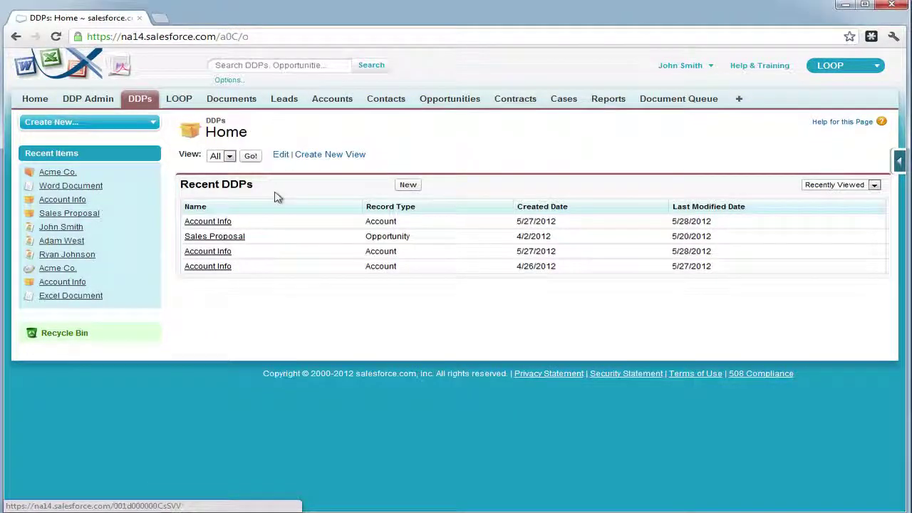
left_click(207, 224)
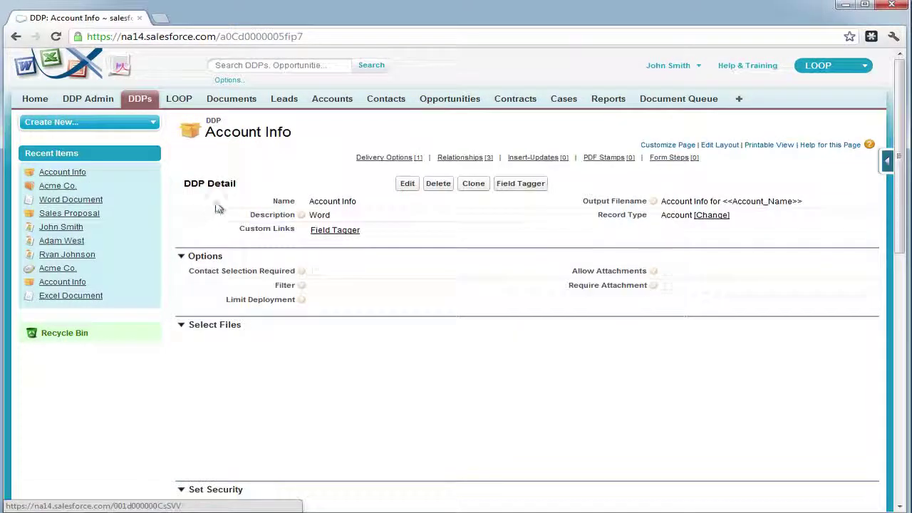
mouse_move(465, 158)
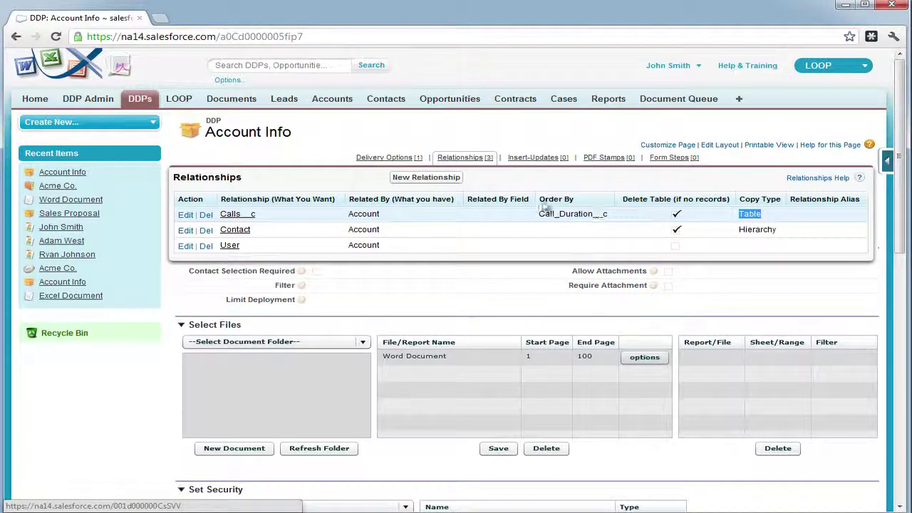
left_click(539, 186)
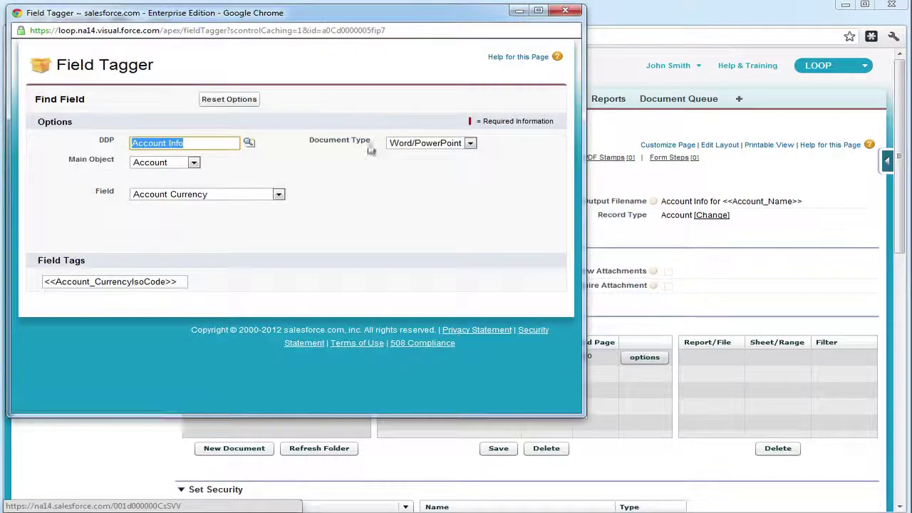
left_click(408, 145)
left_click(408, 156)
left_click_drag(253, 19, 652, 11)
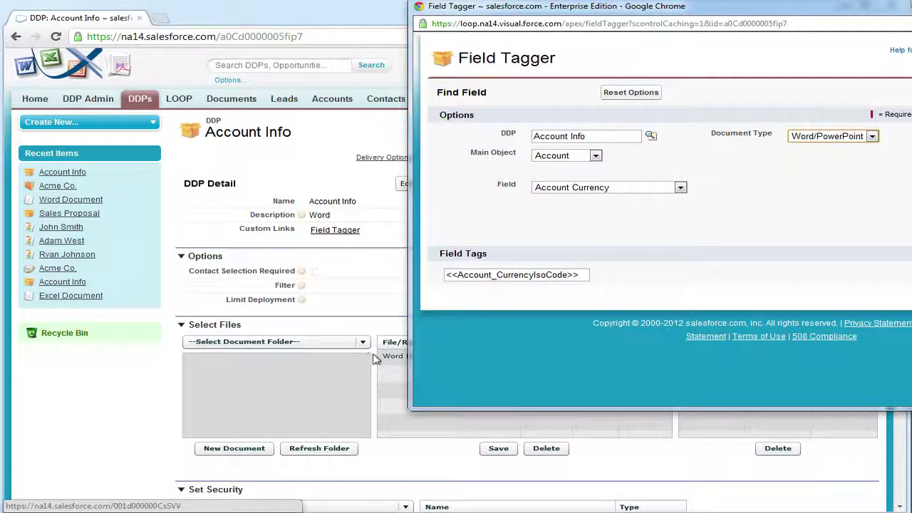
Download Word Document.docx from the Account Info DDP's Select Files and open it in Word.
left_click(391, 361)
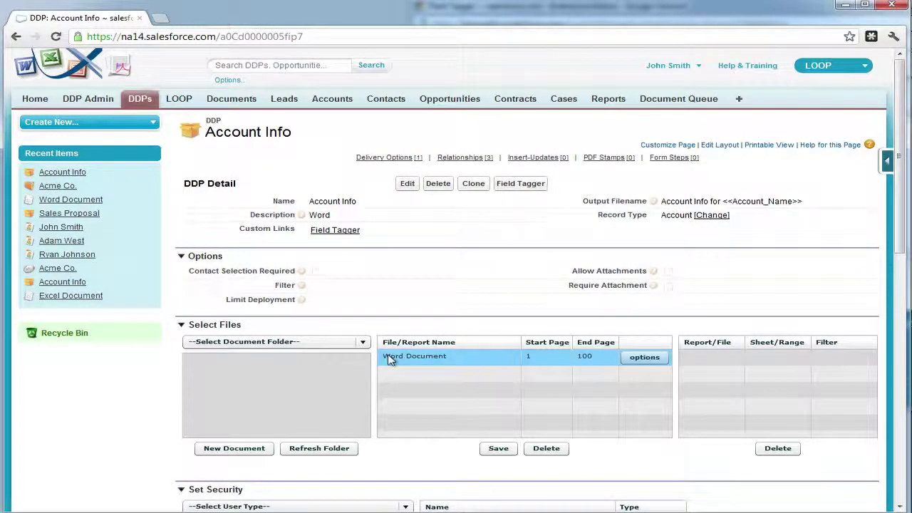
left_click(390, 355)
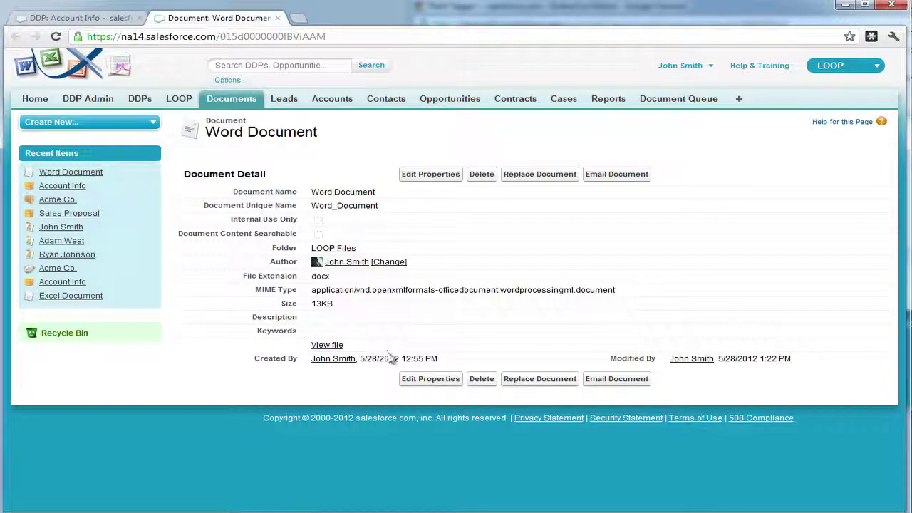
left_click(333, 346)
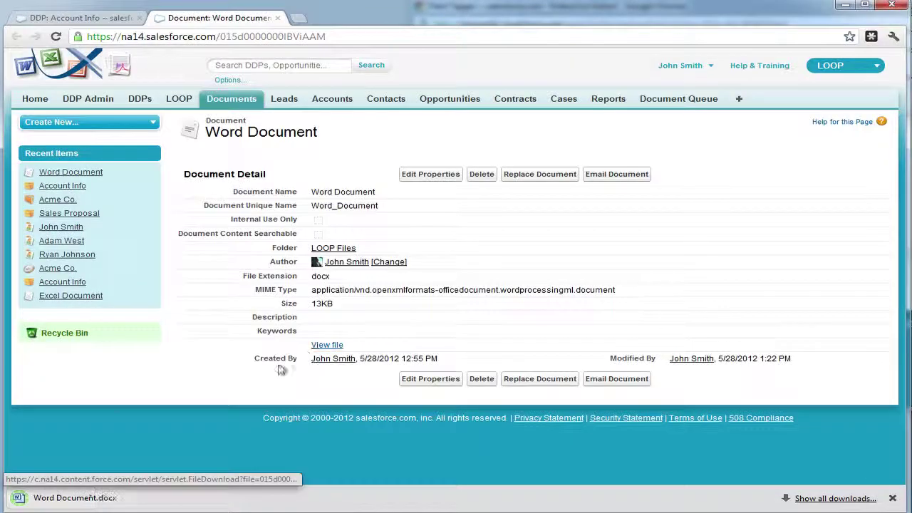
left_click(89, 498)
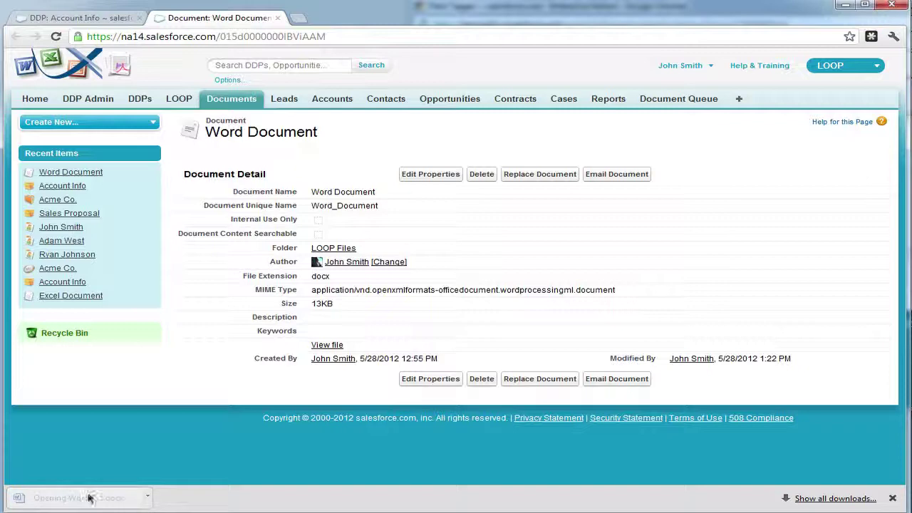
left_click(846, 5)
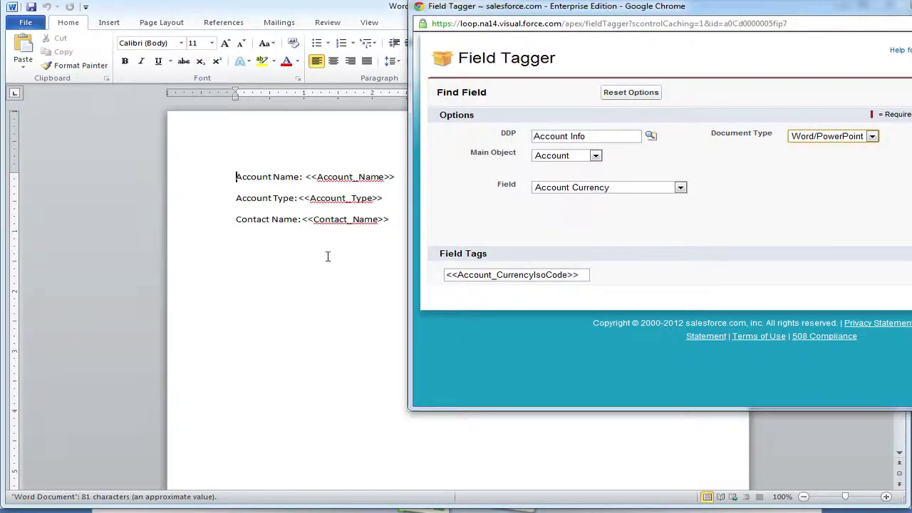
Insert a 2x3 table labelled Call Name, Type and Duration, and narrow its first column.
left_click(326, 247)
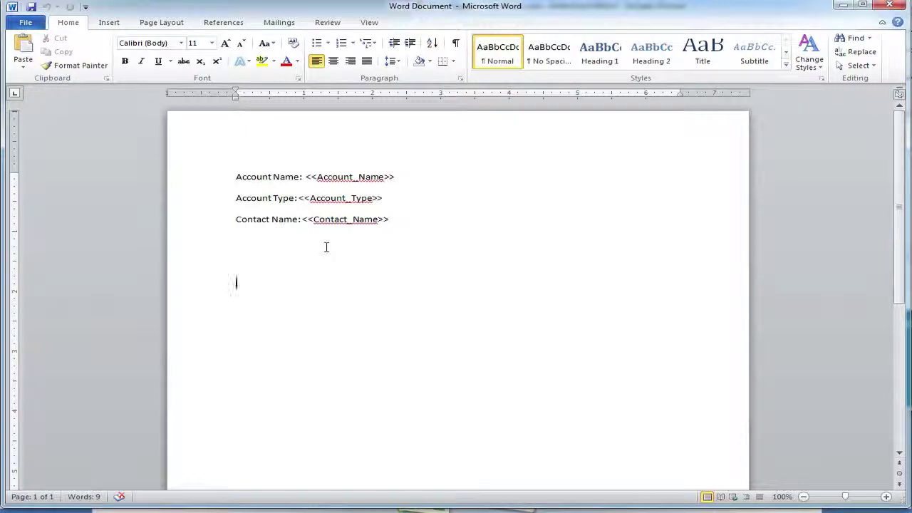
left_click(110, 22)
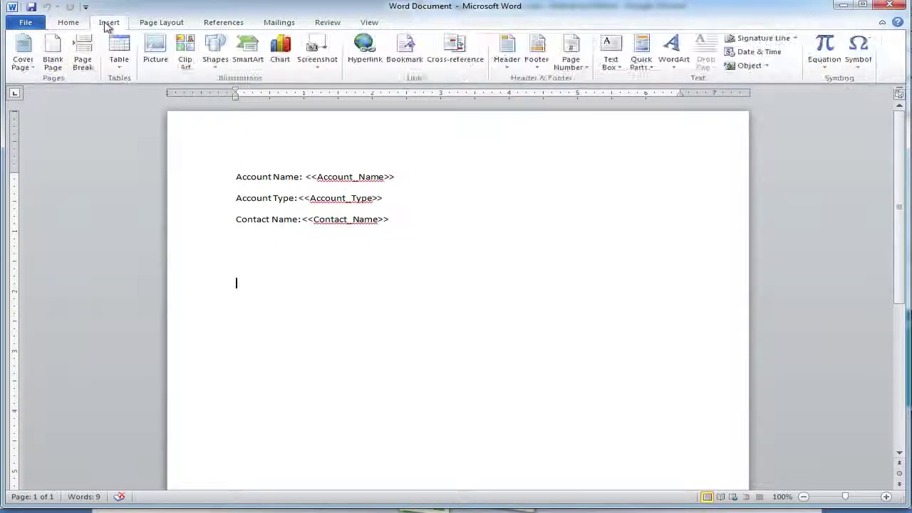
left_click(113, 55)
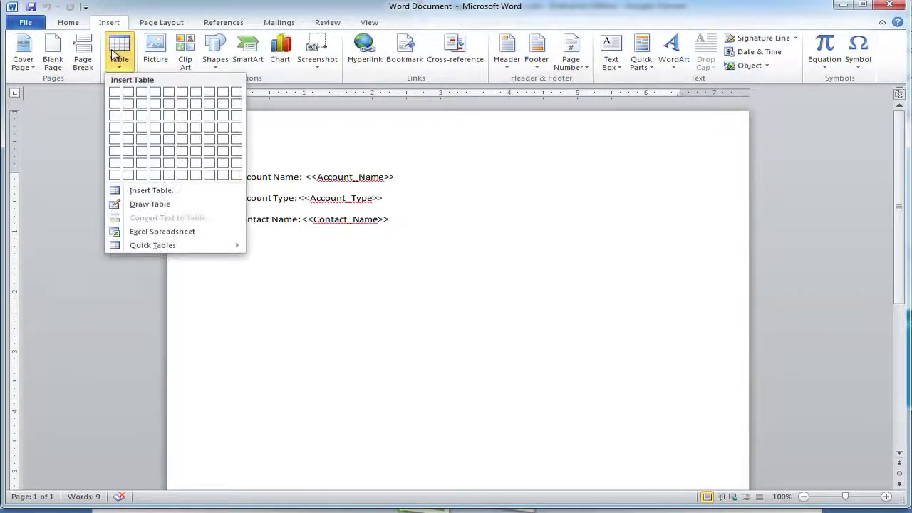
left_click(132, 116)
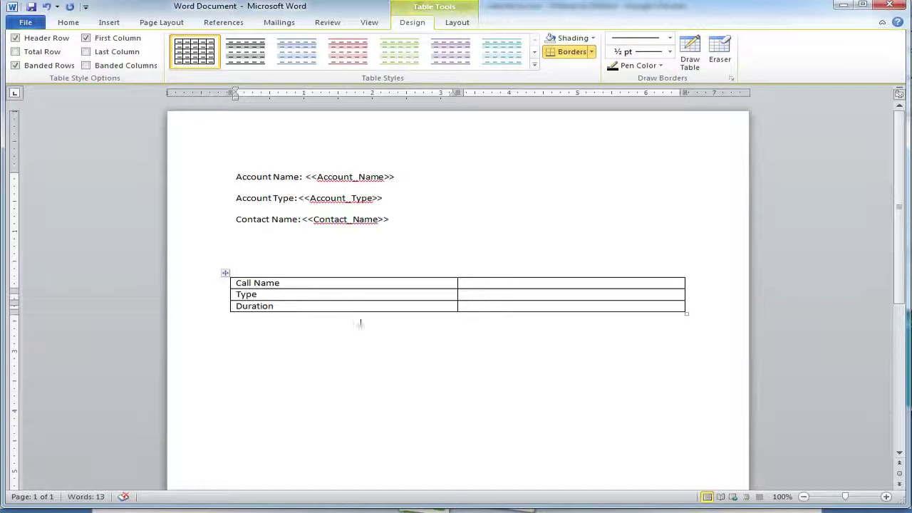
left_click_drag(458, 295, 311, 301)
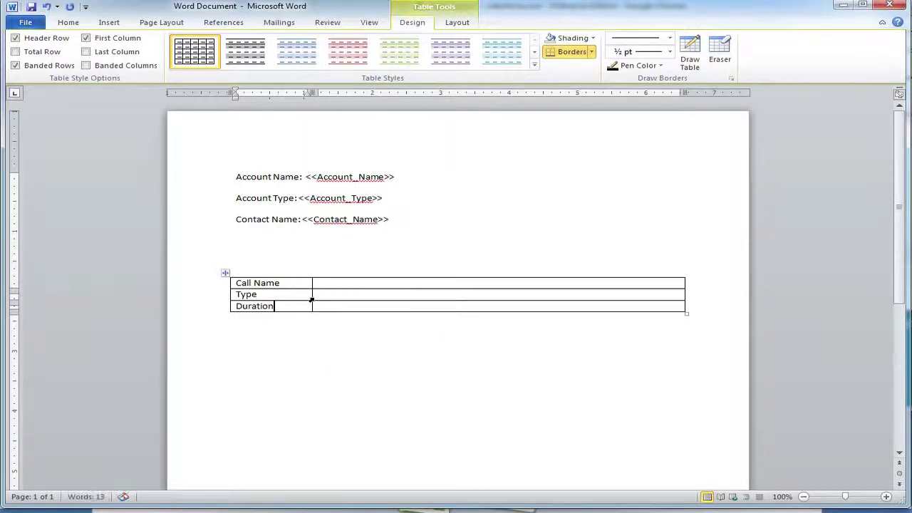
key("alt+Tab")
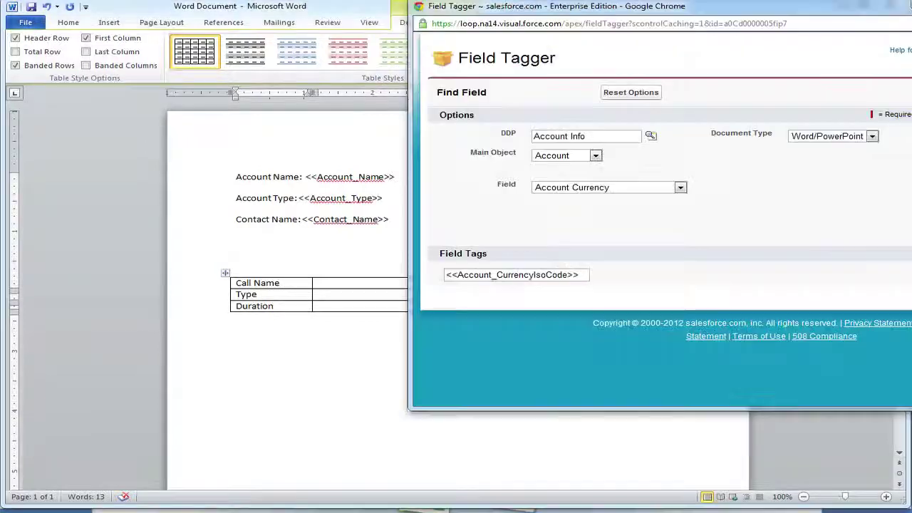
Set the Field Tagger main object to Call and place <<Calls_Table_Start>> before Call Name.
left_click(595, 155)
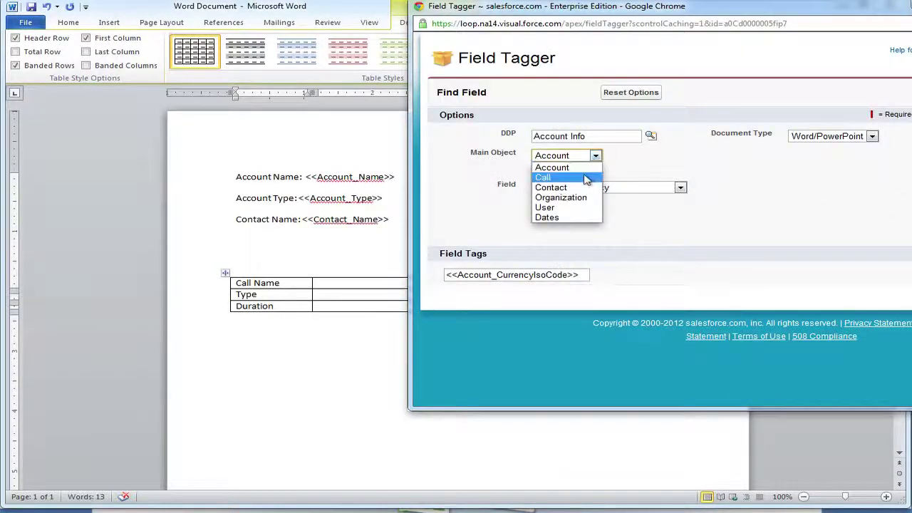
left_click(586, 178)
left_click(585, 187)
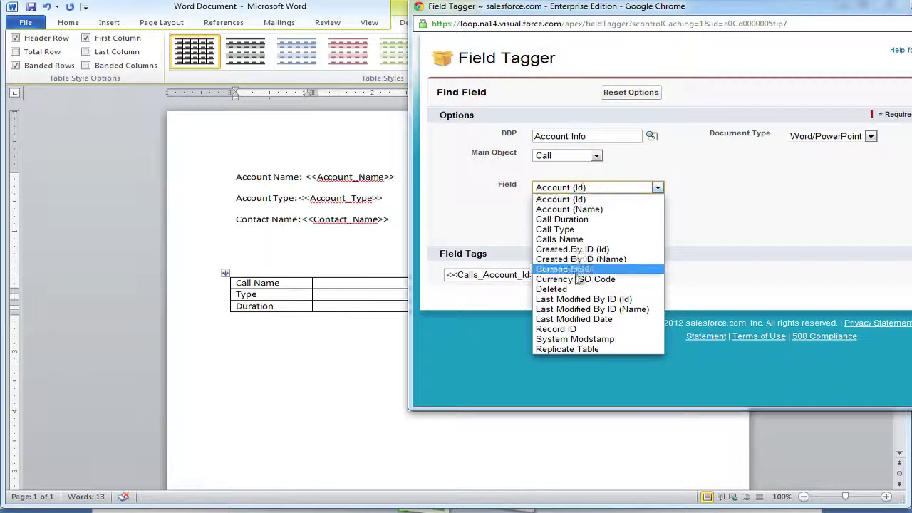
left_click(574, 349)
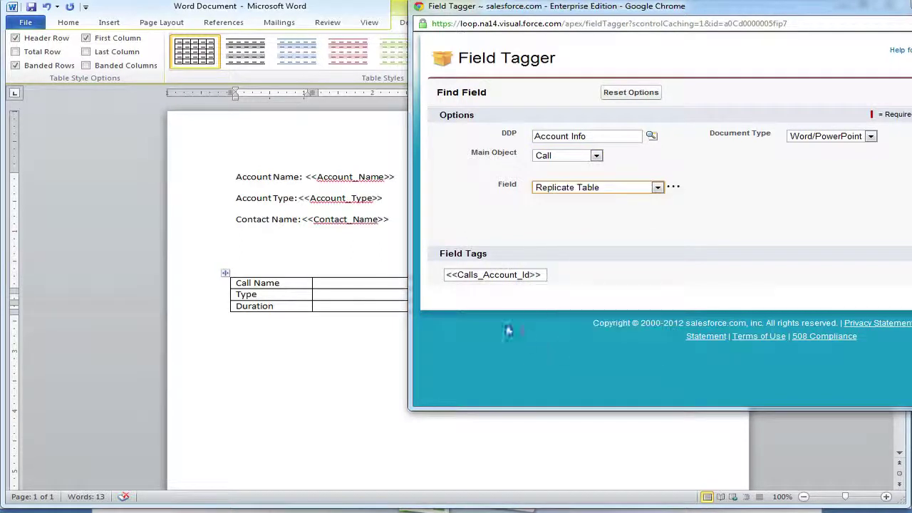
left_click(499, 275)
left_click_drag(492, 275, 317, 300)
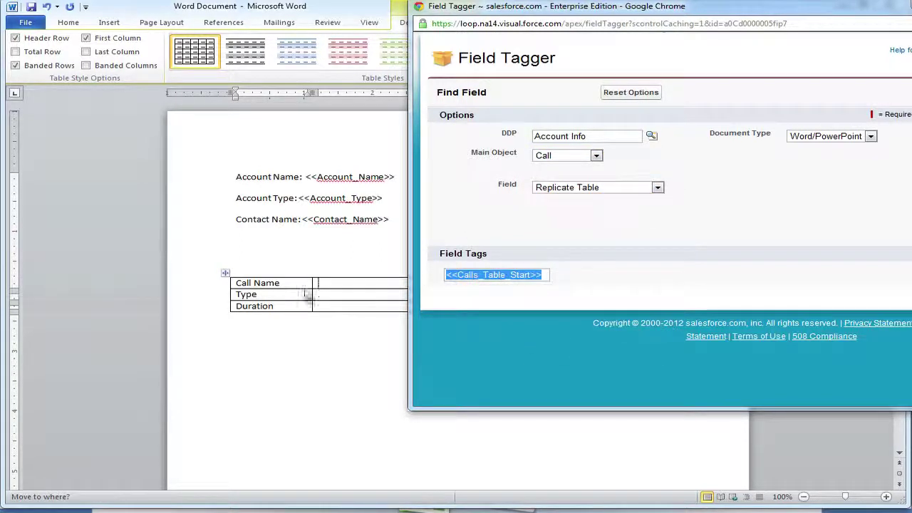
left_click_drag(238, 291, 236, 285)
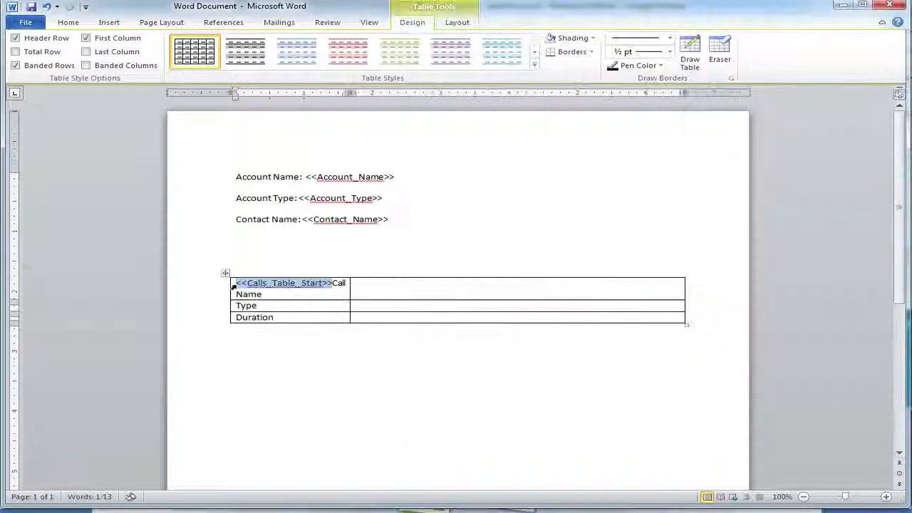
key("alt+Tab")
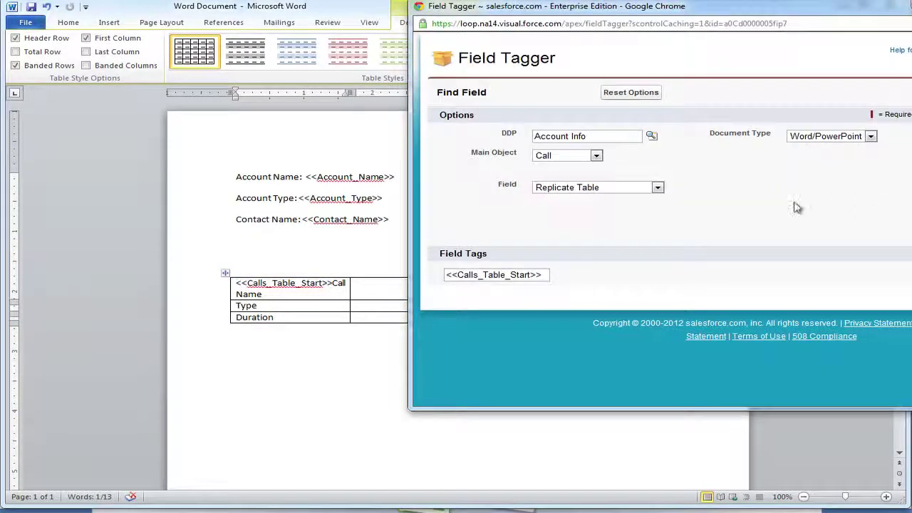
Place the <<Calls_Name>> and <<Calls_Call_Type>> tags beside Call Name and Type.
left_click(622, 188)
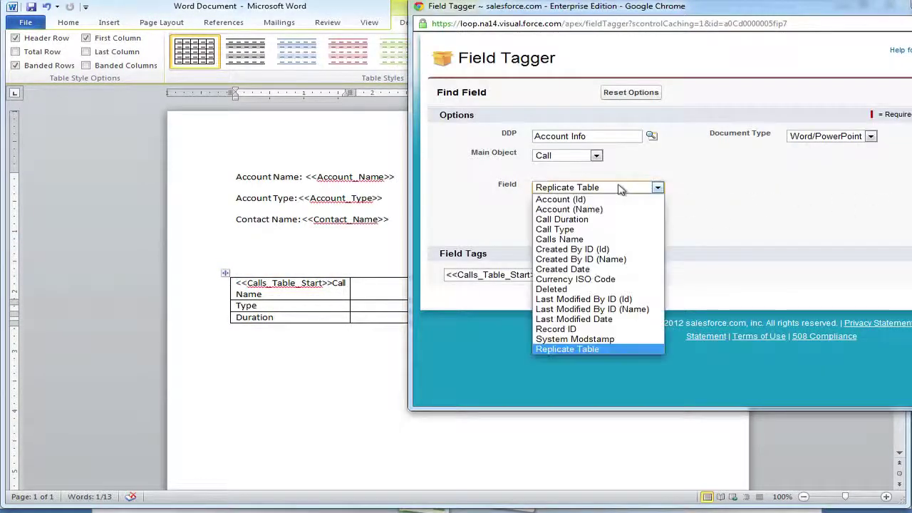
left_click(601, 239)
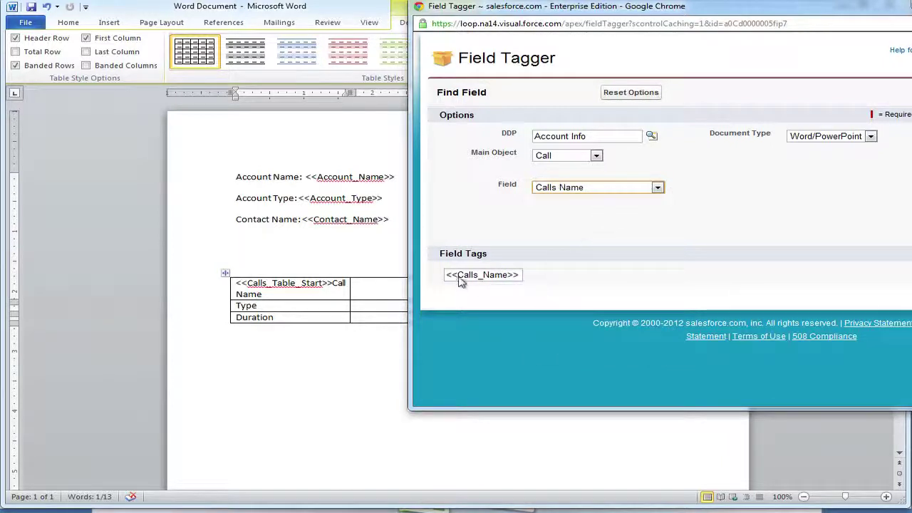
left_click(460, 281)
left_click_drag(460, 282, 403, 291)
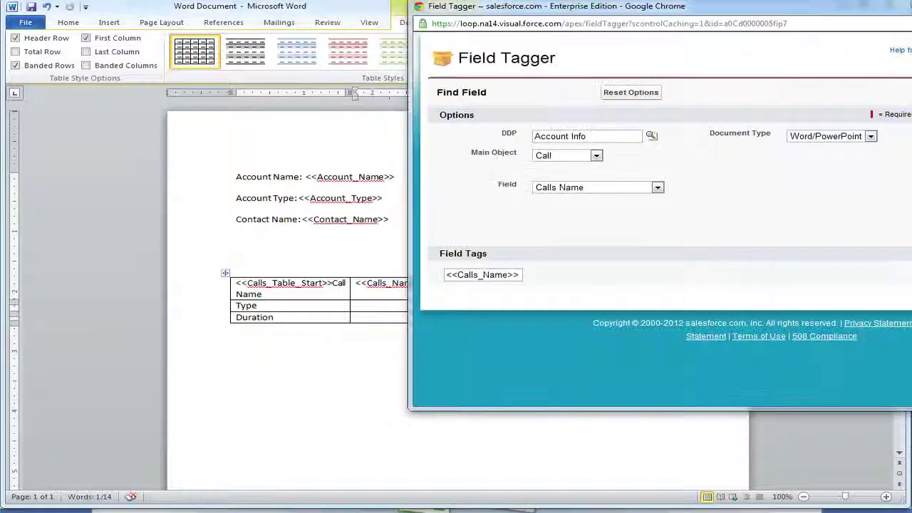
key("alt+Tab")
left_click(604, 188)
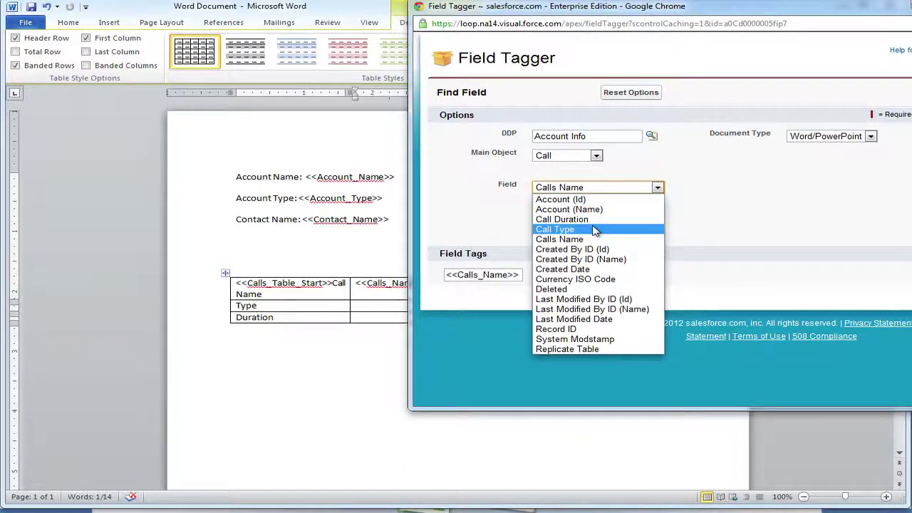
left_click(571, 229)
left_click(533, 273)
left_click_drag(528, 273, 407, 303)
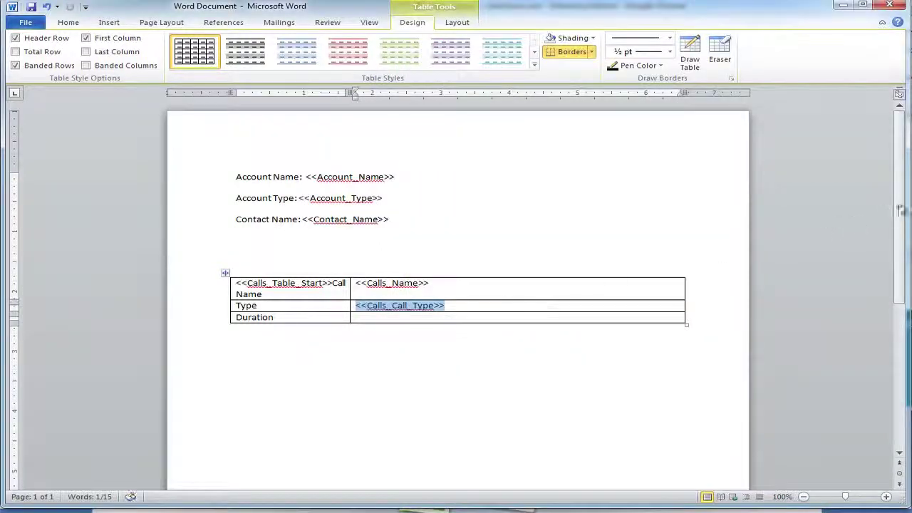
key("alt+Tab")
Place the <<Calls_Call_Duration>> tag beside Duration.
left_click(645, 189)
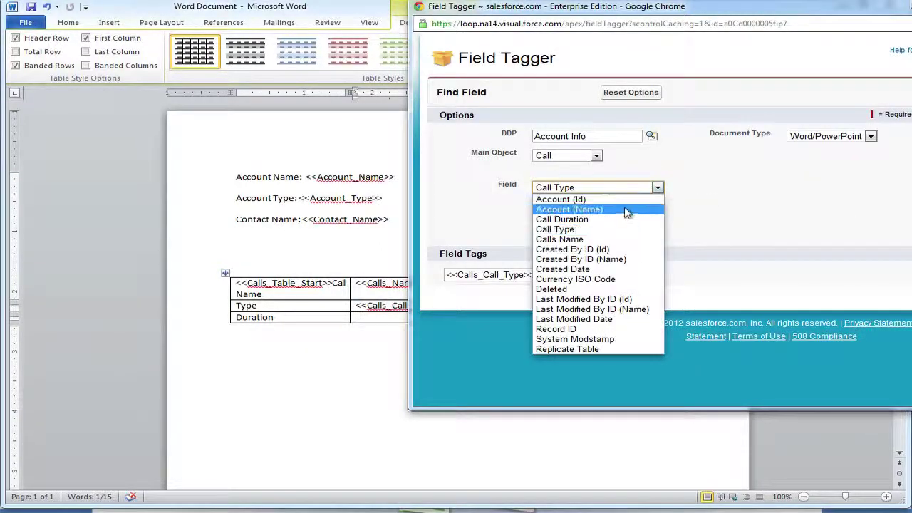
left_click(625, 220)
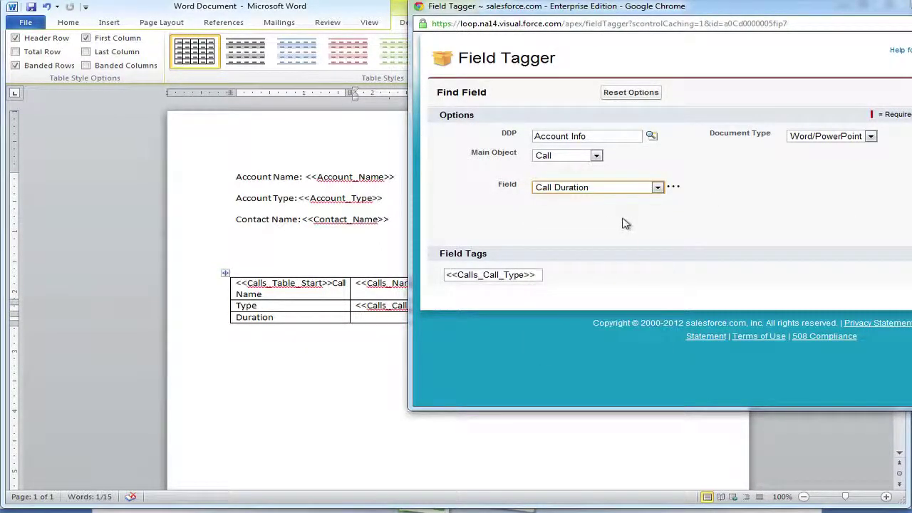
left_click(525, 281)
left_click_drag(526, 281, 399, 321)
left_click(430, 355)
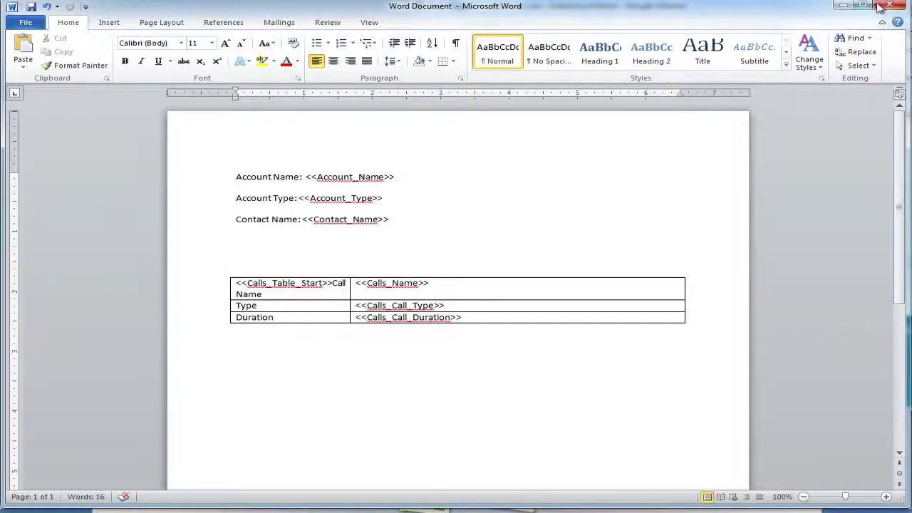
left_click(843, 5)
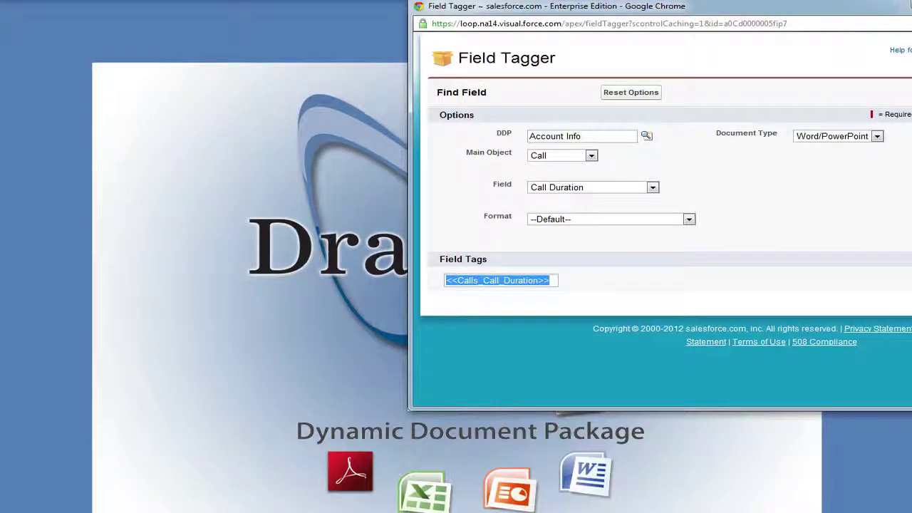
Replace the stored Word Document template with the updated Word Document.docx and close the record tab.
key("alt+Tab")
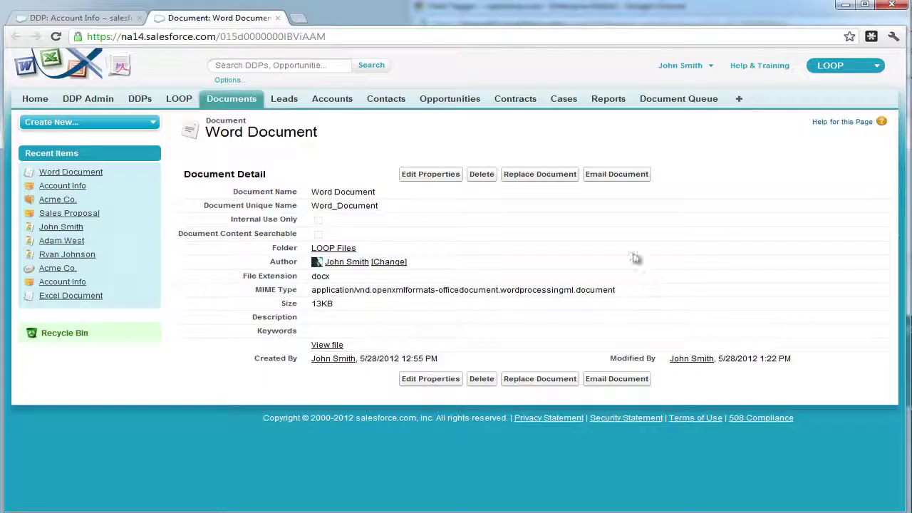
left_click(550, 178)
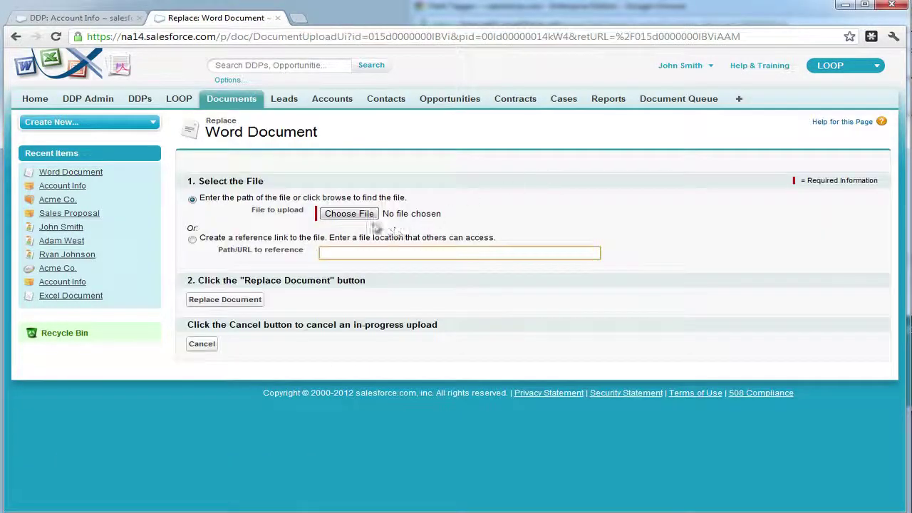
left_click(365, 219)
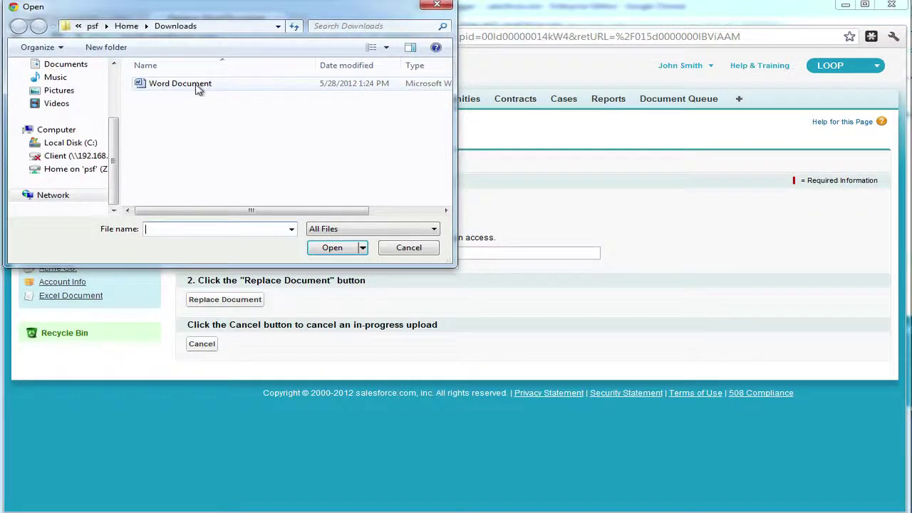
double_click(199, 92)
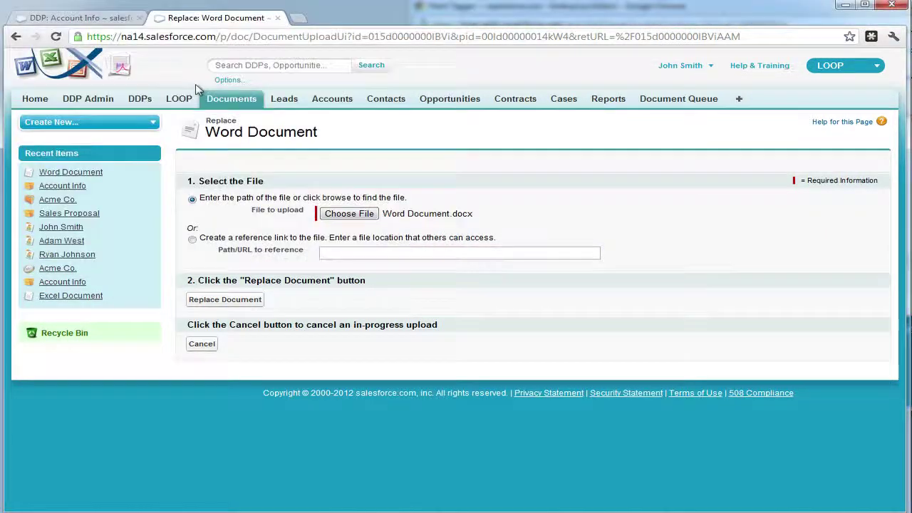
left_click(222, 300)
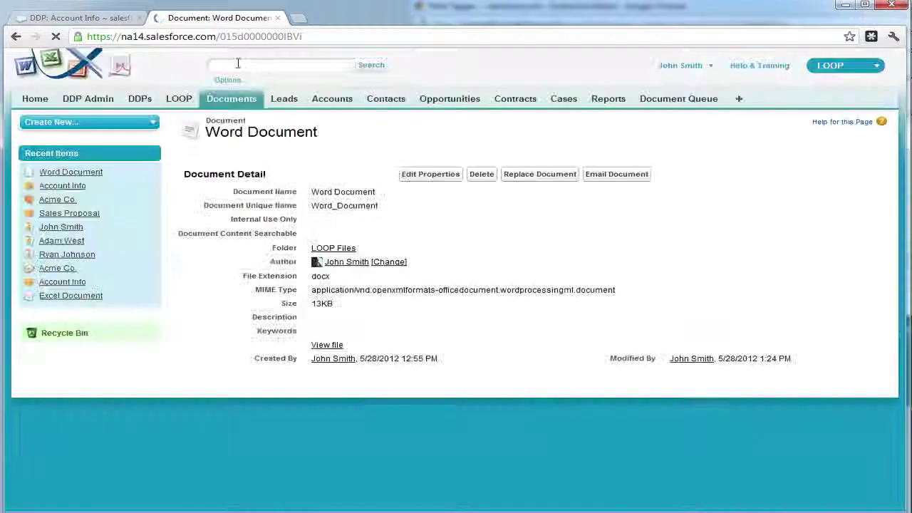
left_click(278, 18)
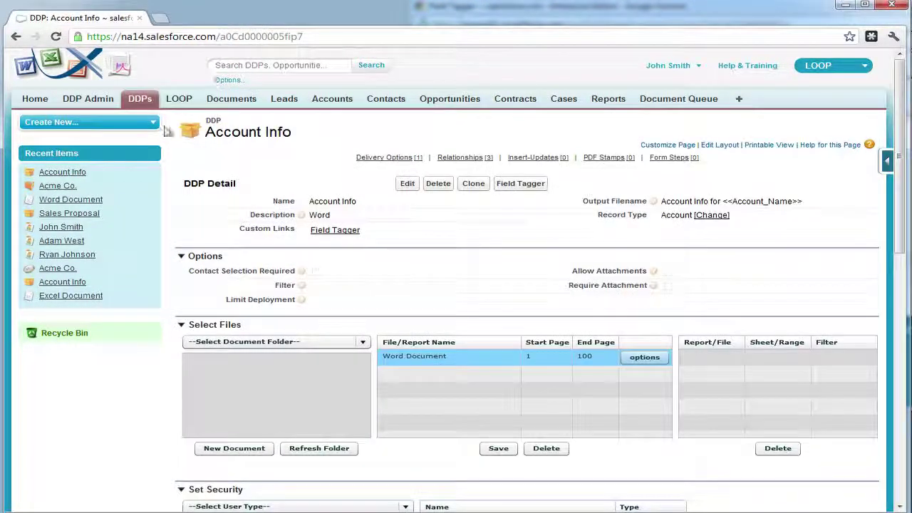
Run the Account Info DDP on the Acme Co. account with a selected contact.
left_click(60, 185)
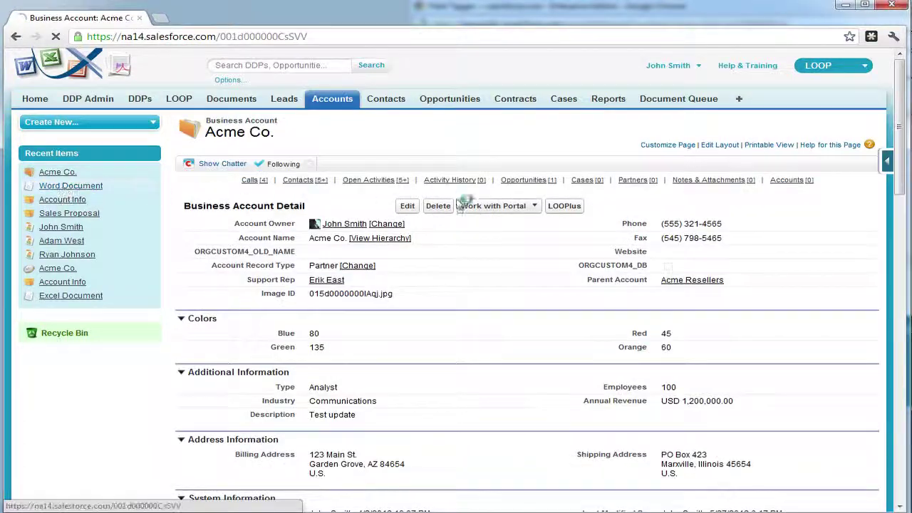
left_click(560, 206)
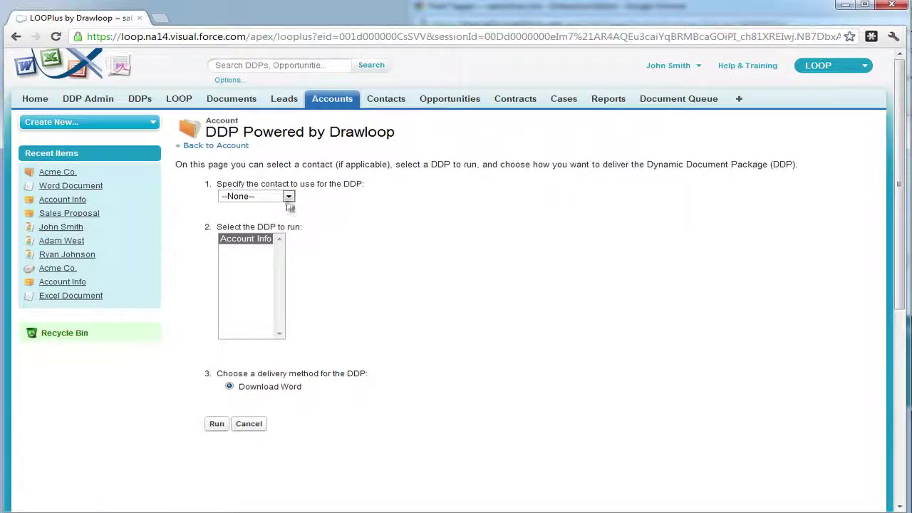
left_click(289, 197)
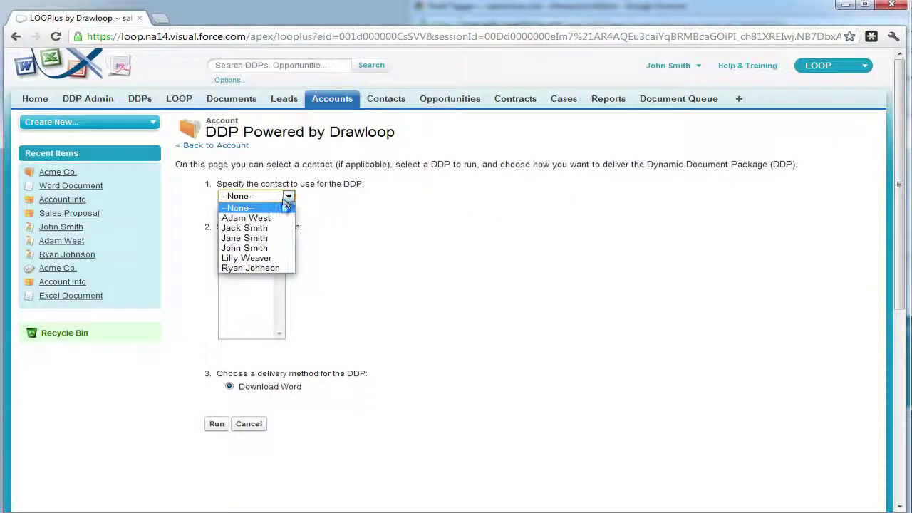
left_click(254, 236)
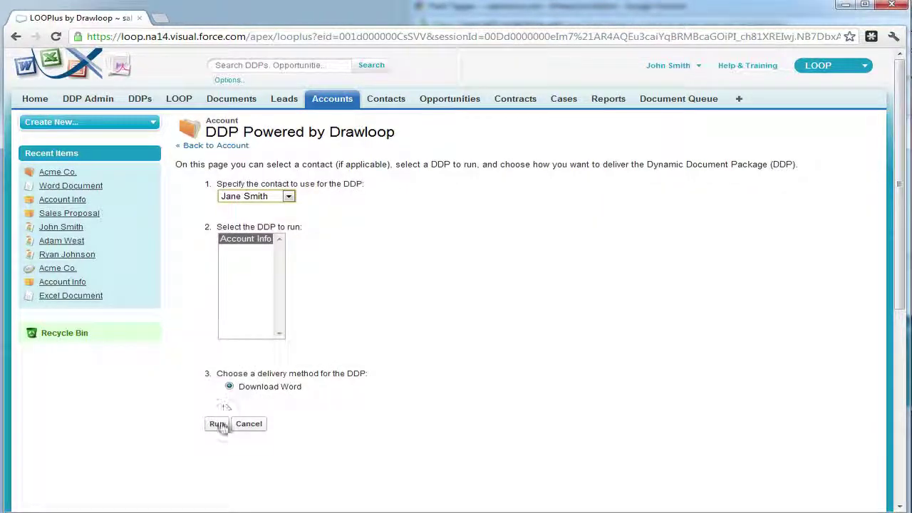
left_click(218, 424)
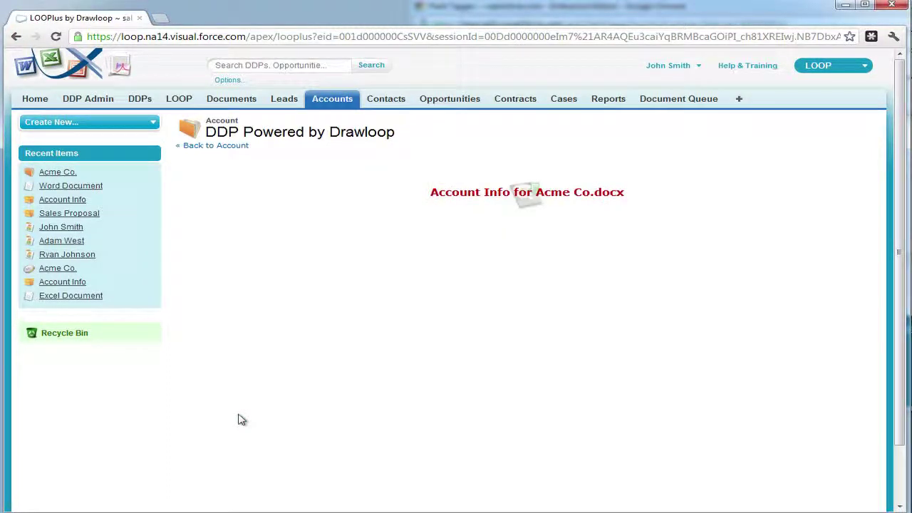
Download and open the generated Account Info for Acme Co(4).docx in Word.
left_click(473, 202)
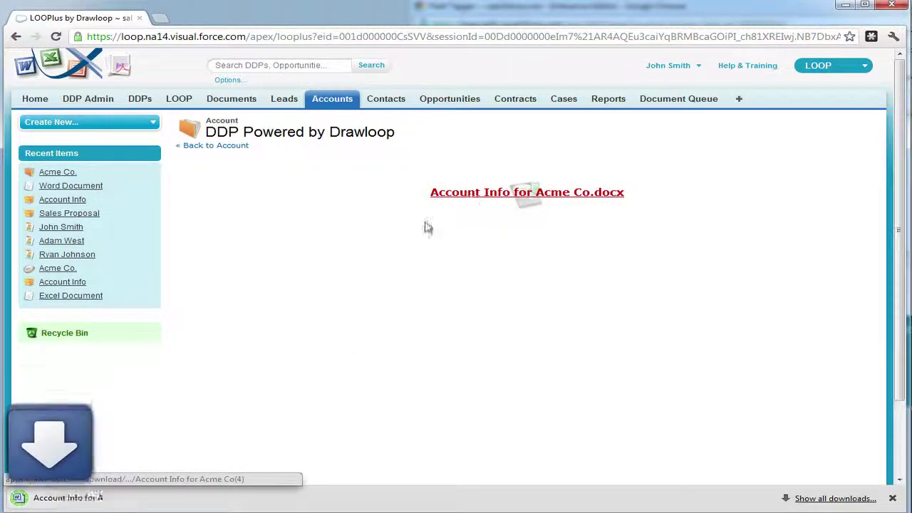
left_click(73, 499)
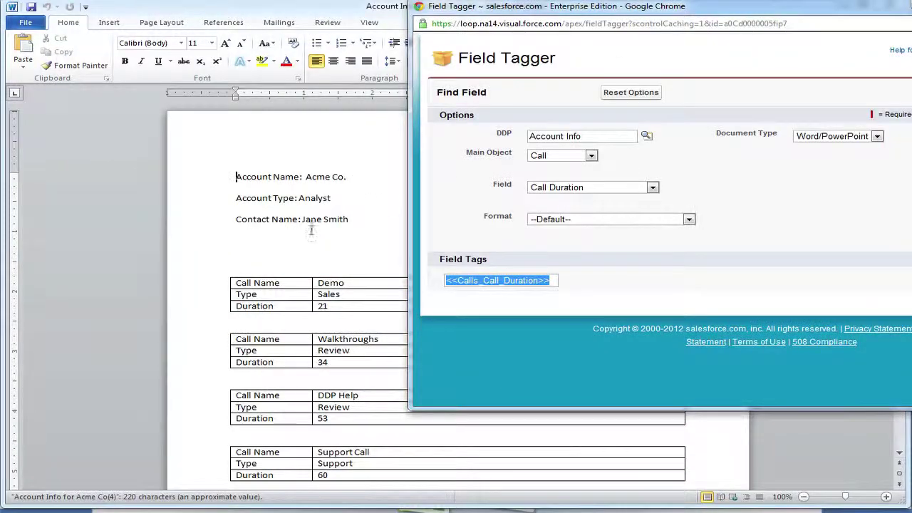
left_click(310, 235)
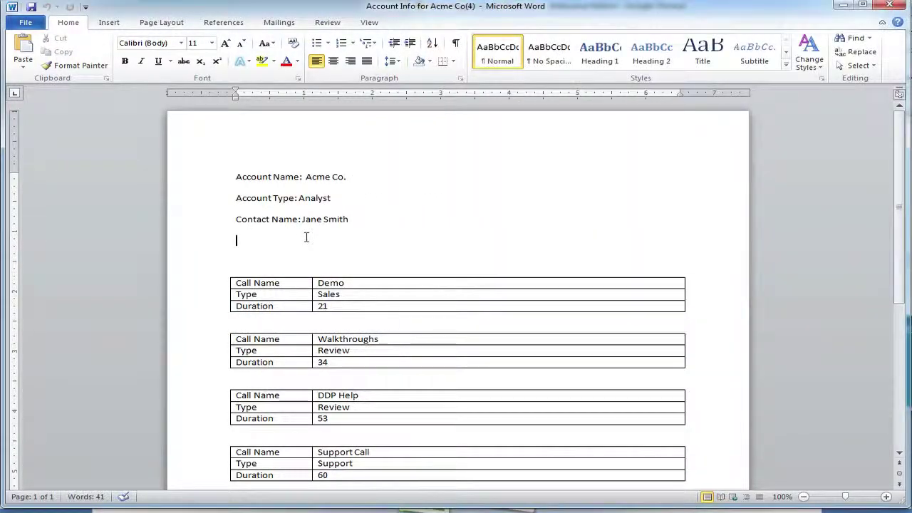
Select the four generated call tables to review them, then clear the selection.
scroll(308, 236, "down", 1)
left_click_drag(320, 243, 593, 450)
left_click(369, 214)
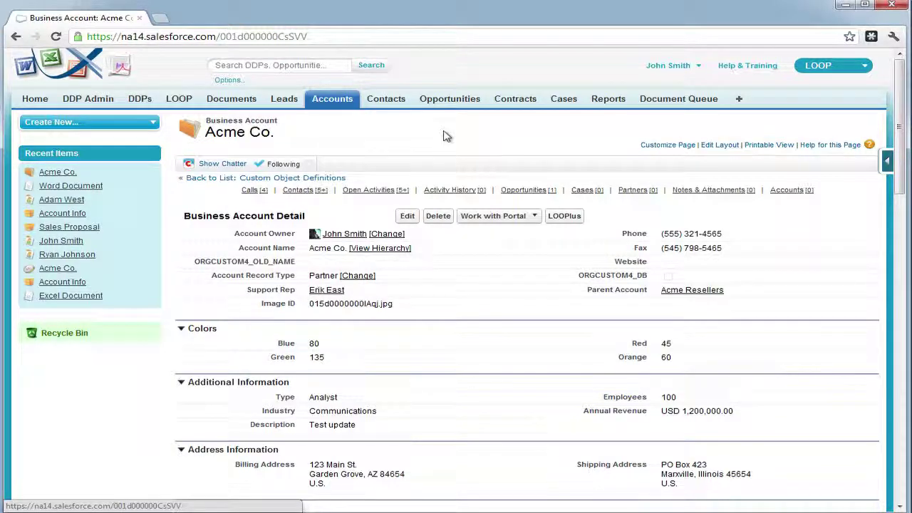
Open the Support Call record and check type Support, duration 60 and its two discussions.
scroll(448, 179, "down", 6)
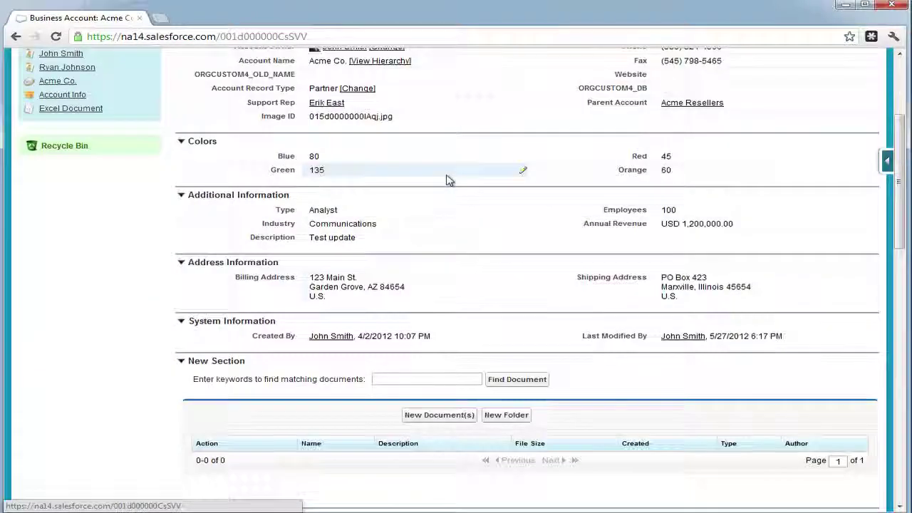
scroll(448, 180, "down", 3)
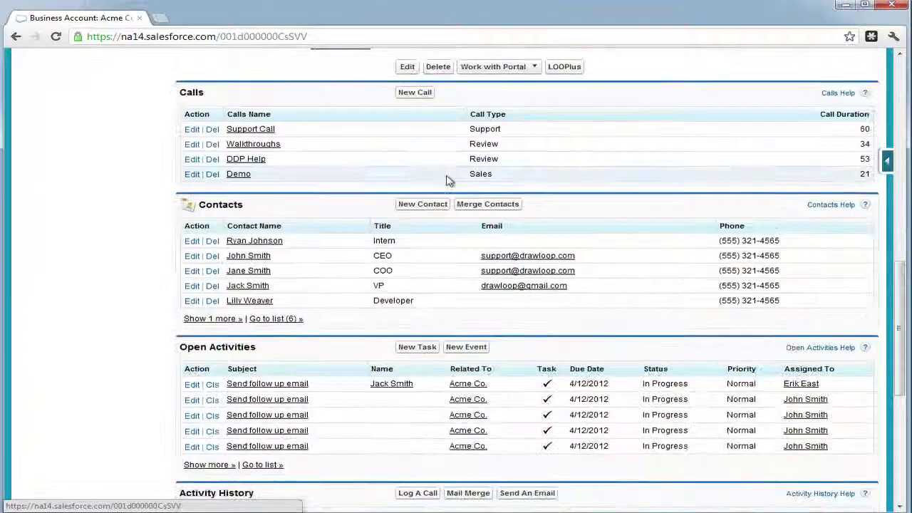
left_click(255, 130)
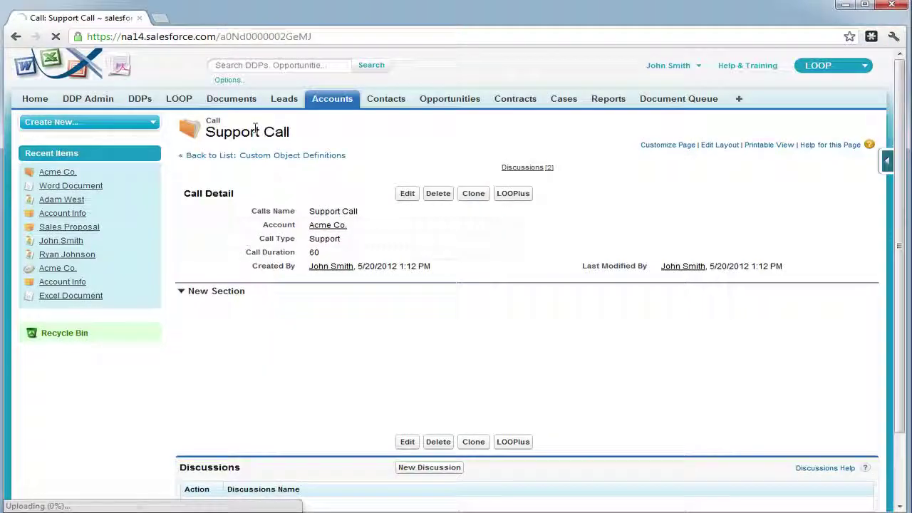
scroll(391, 224, "down", 2)
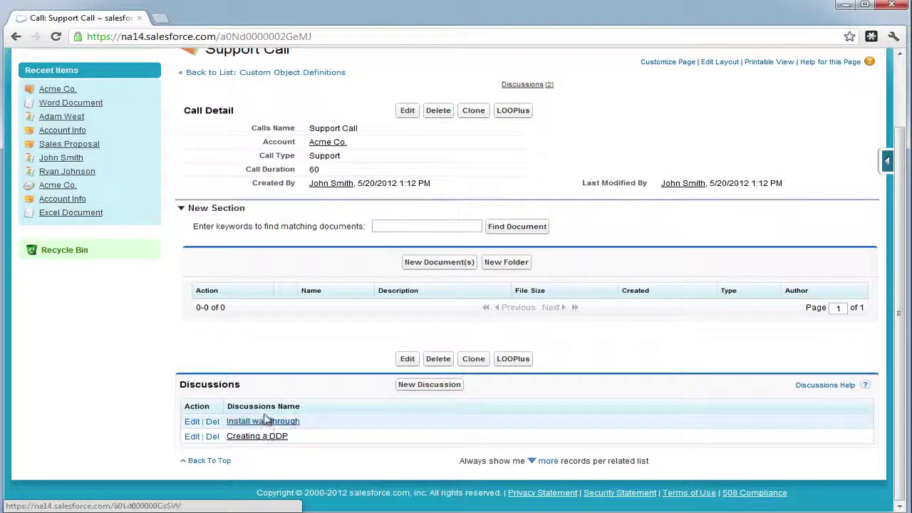
scroll(265, 342, "up", 2)
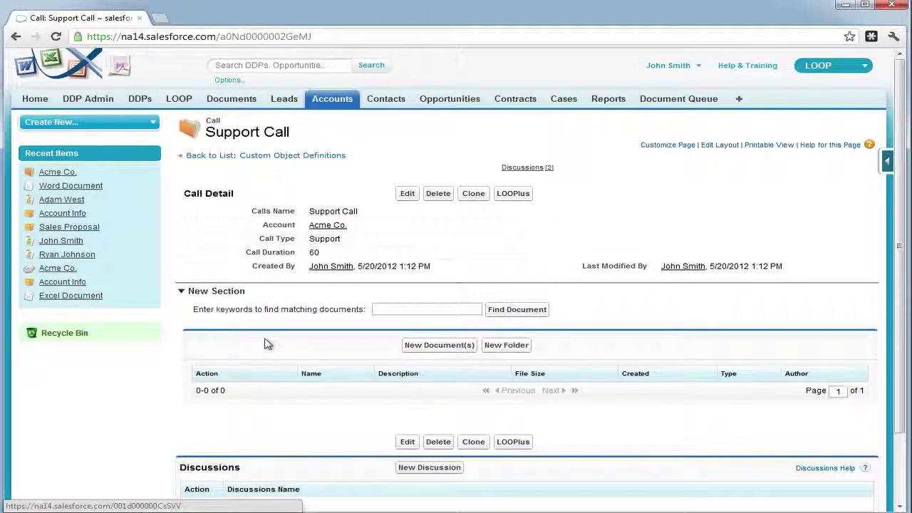
left_click(143, 101)
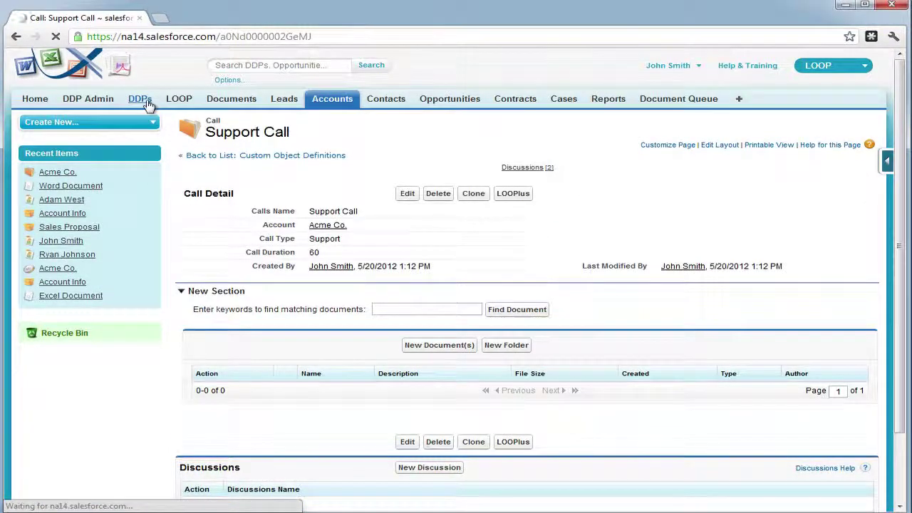
Open the Account Info DDP, check the relationships' Table and Row copy types, and launch Field Tagger.
left_click(224, 222)
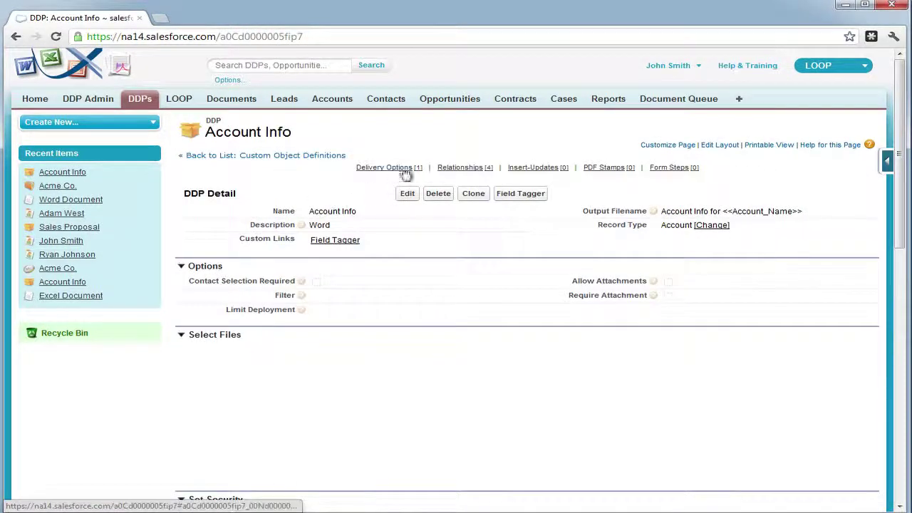
mouse_move(460, 172)
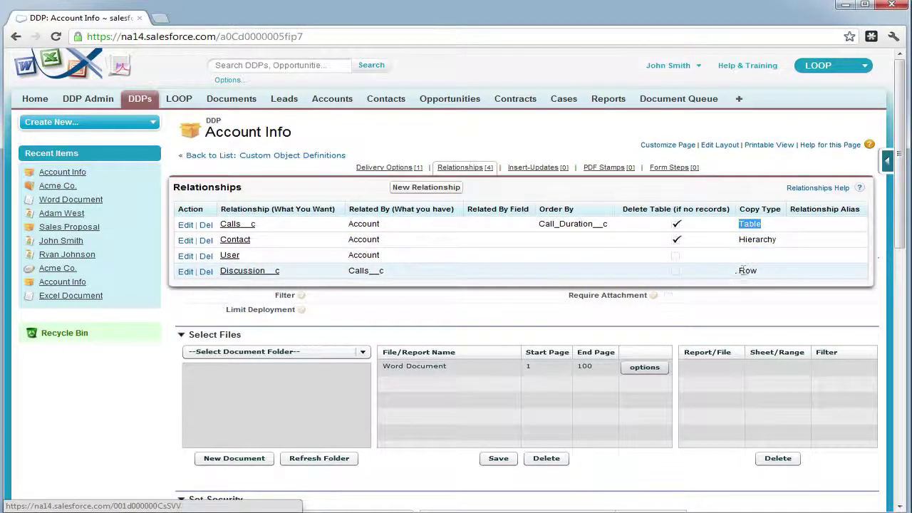
left_click_drag(741, 269, 762, 268)
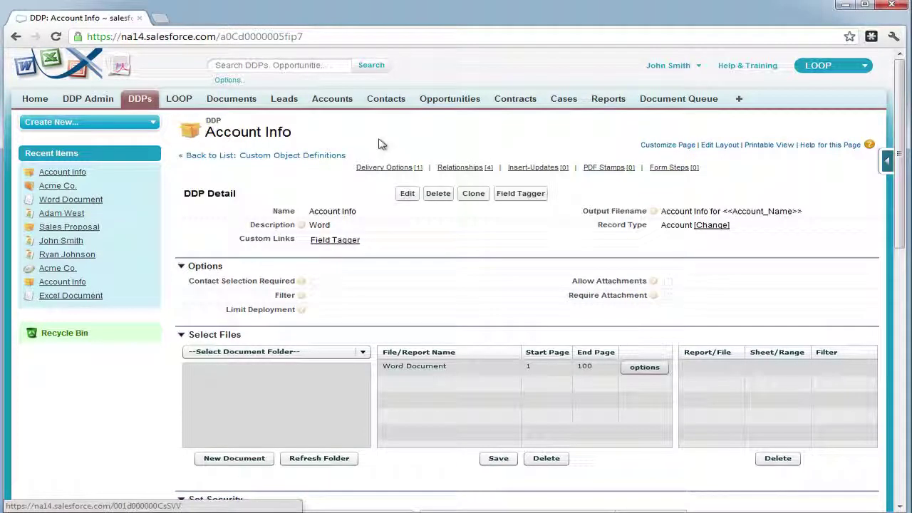
left_click(522, 197)
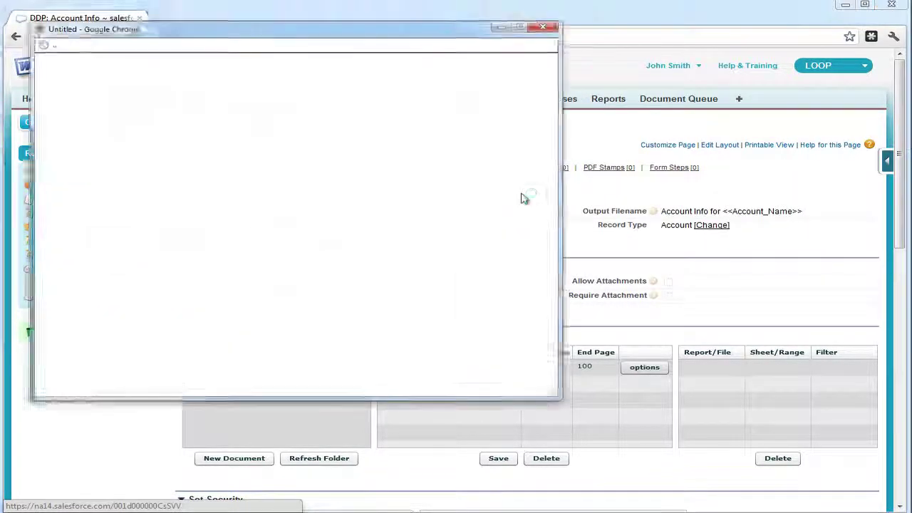
Keep the Field Tagger on Word/PowerPoint and move it off to the right.
left_click(410, 145)
left_click(413, 159)
left_click_drag(296, 14, 675, 13)
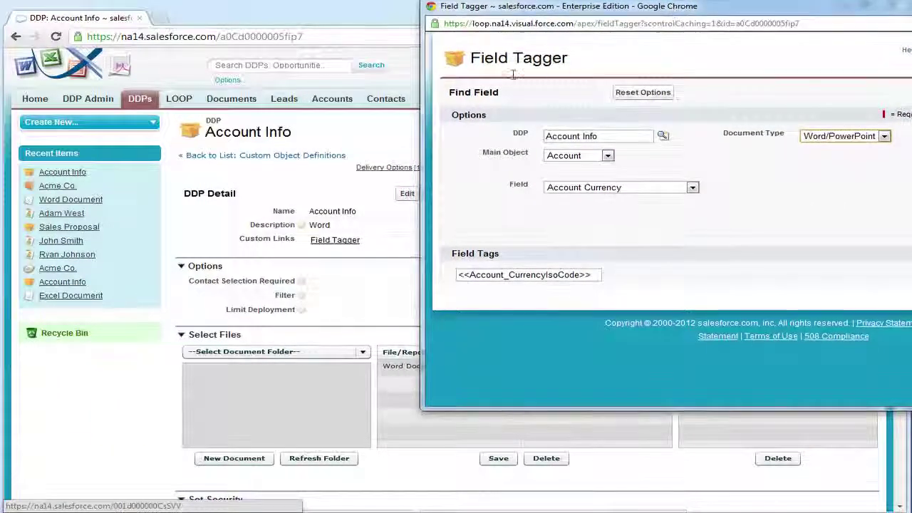
Download the Word Document template again and open it in Word.
left_click(392, 315)
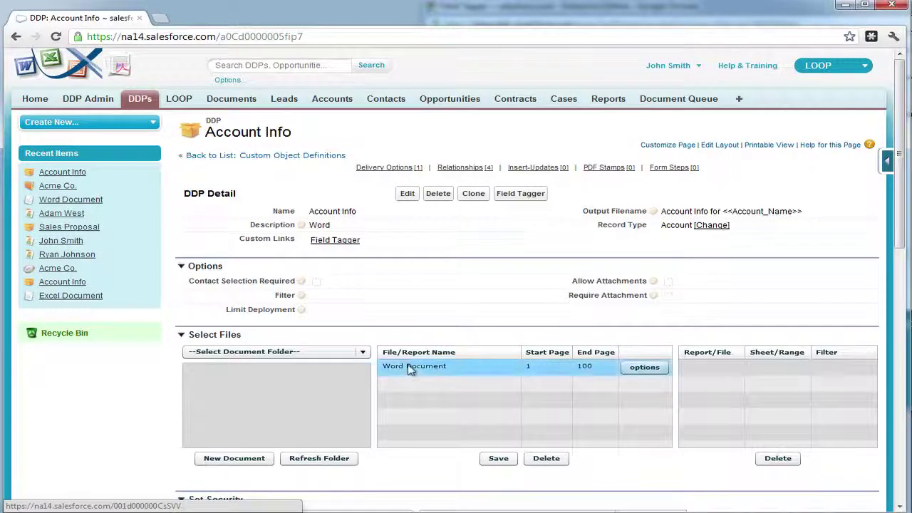
left_click(409, 366)
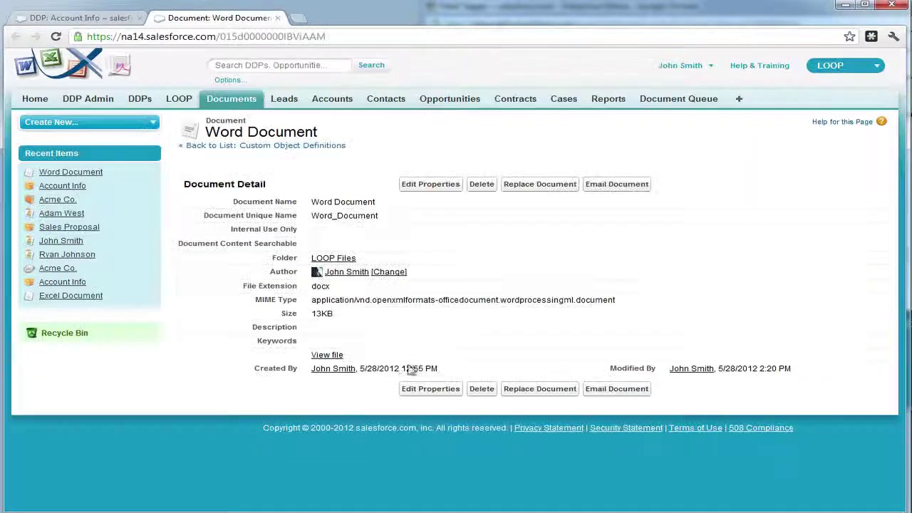
left_click(341, 356)
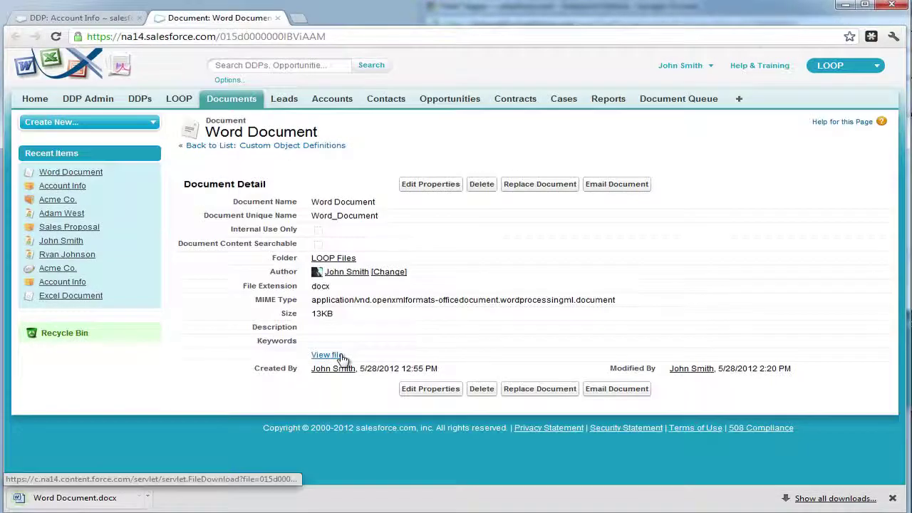
left_click(60, 495)
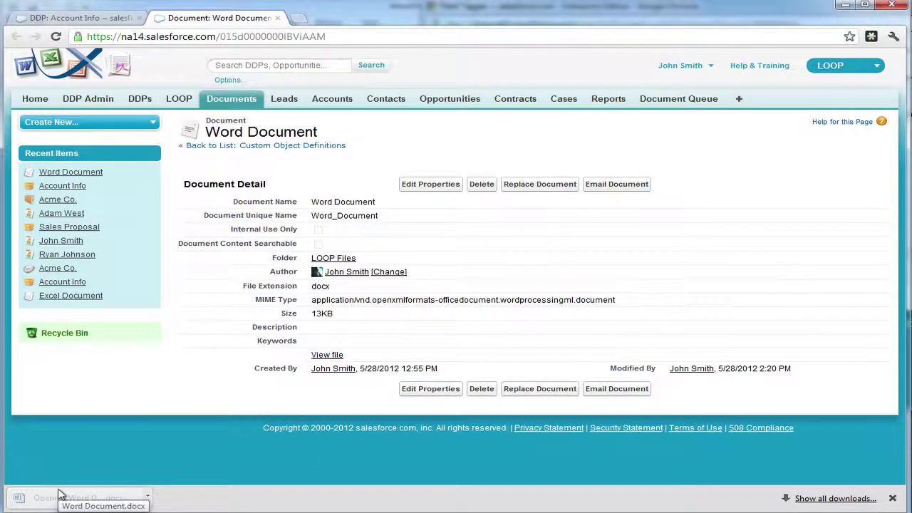
left_click(846, 6)
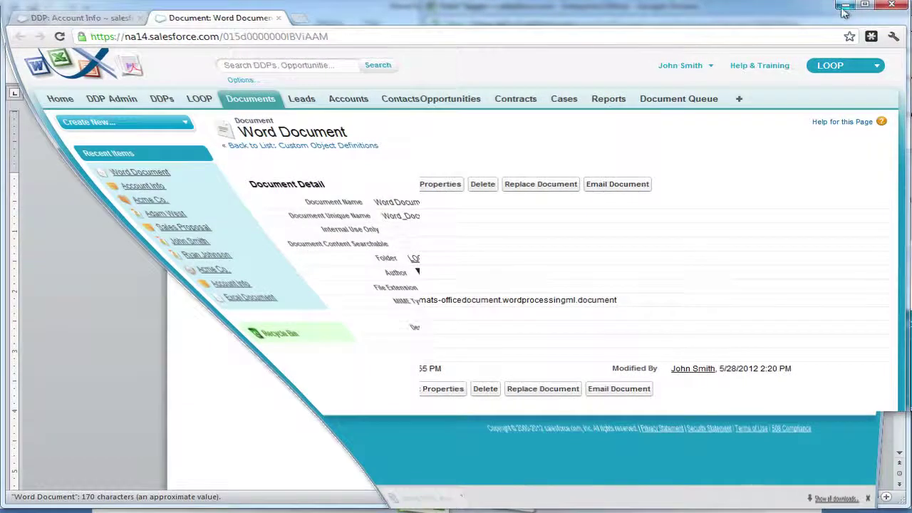
Add two rows to the Calls table and widen their left cells.
left_click(297, 282)
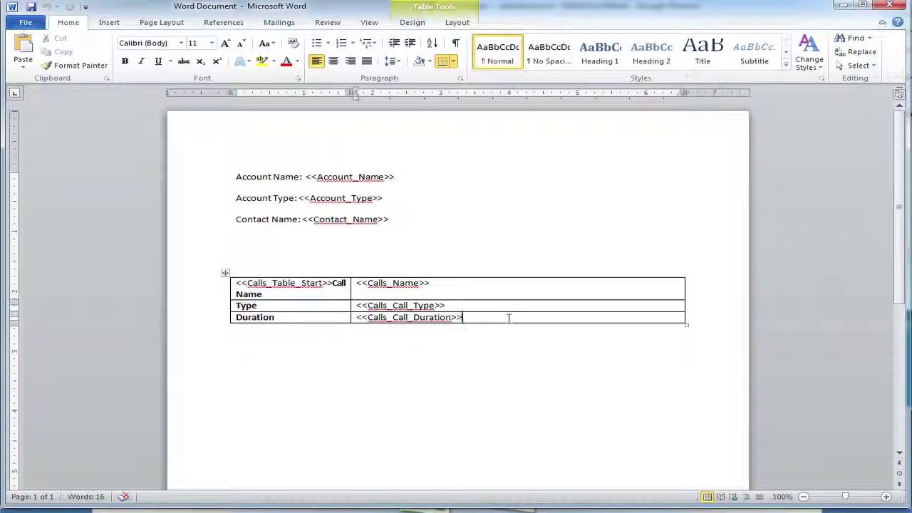
key("Tab")
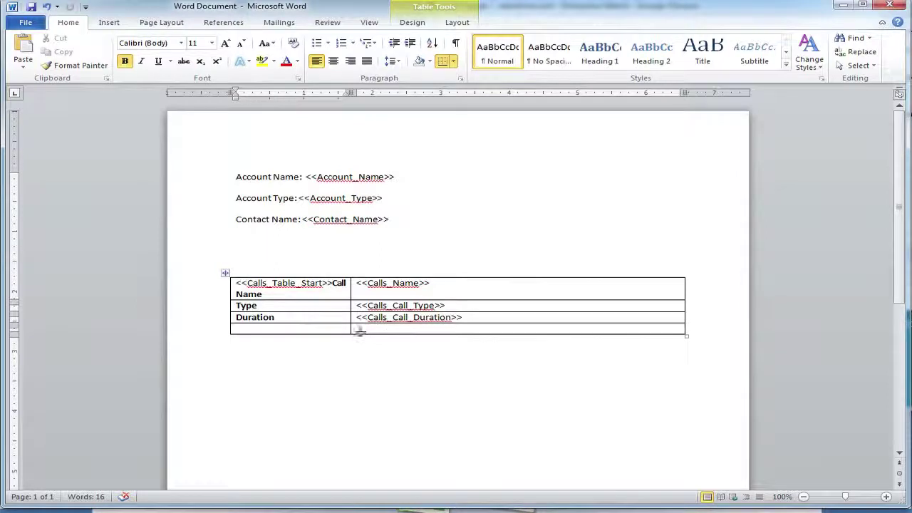
key("Tab")
key("Tab")
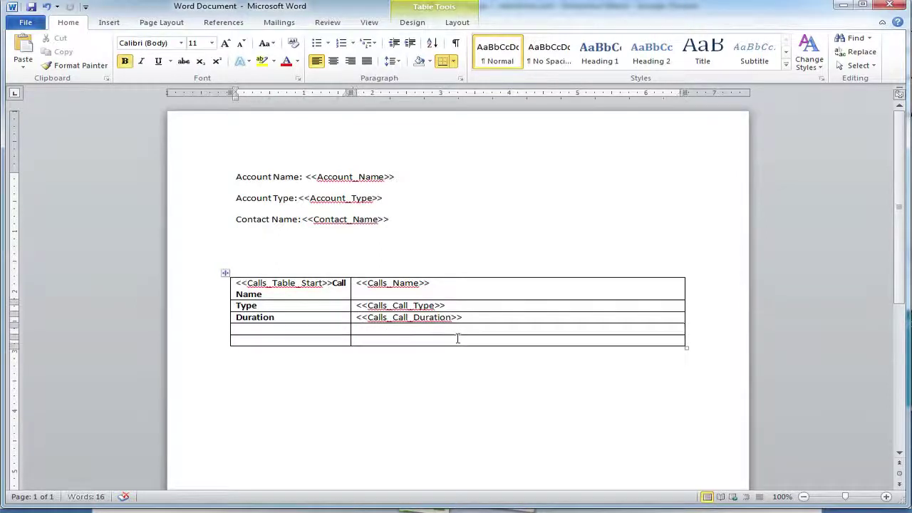
left_click_drag(335, 330, 355, 342)
left_click_drag(433, 345, 448, 345)
Type bold italic Discussion and Created Date headings into the first new row.
left_click(352, 332)
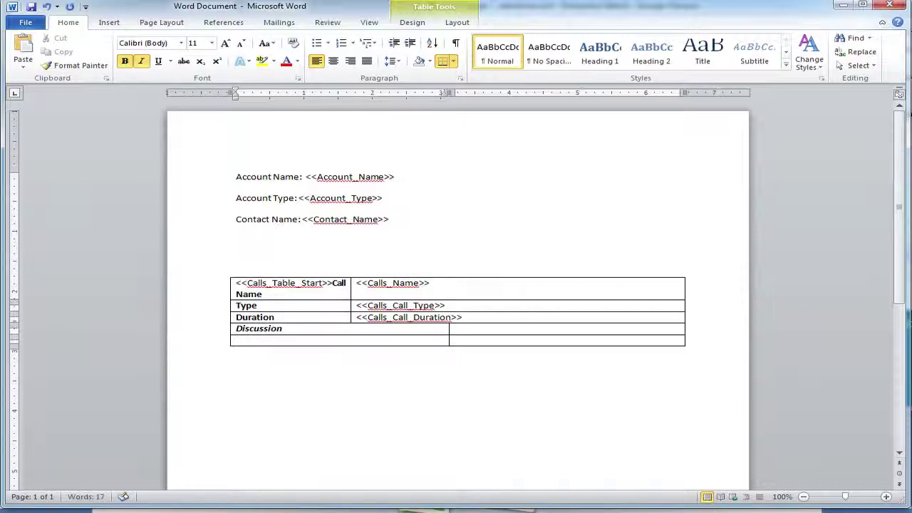
key("Tab")
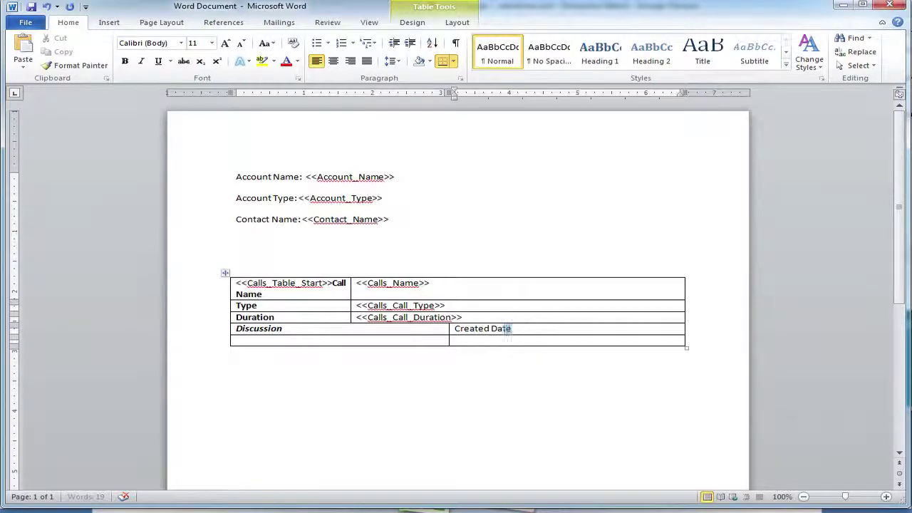
left_click_drag(510, 329, 454, 328)
key("ctrl+b")
key("ctrl+i")
left_click(417, 342)
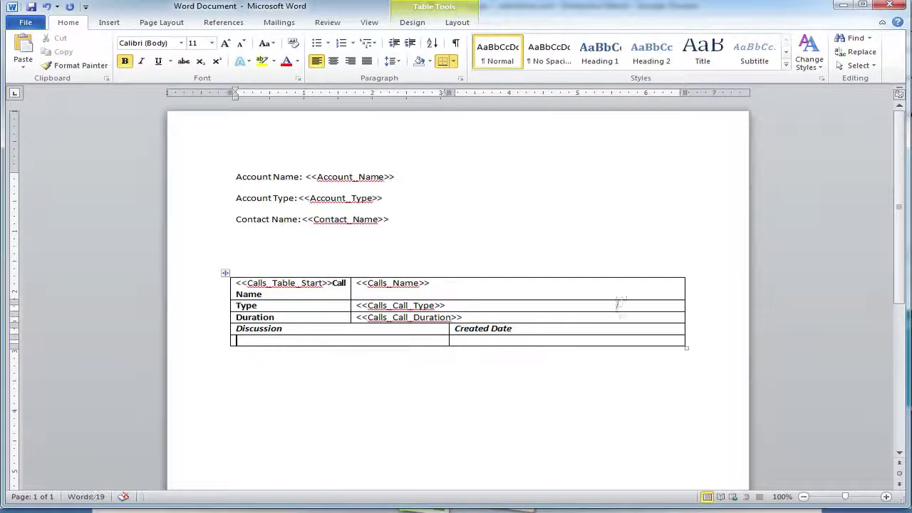
key("alt+Tab")
Make Discussion the main object and drag its Discussion_Start replicate-row tag into the last table row.
left_click(608, 156)
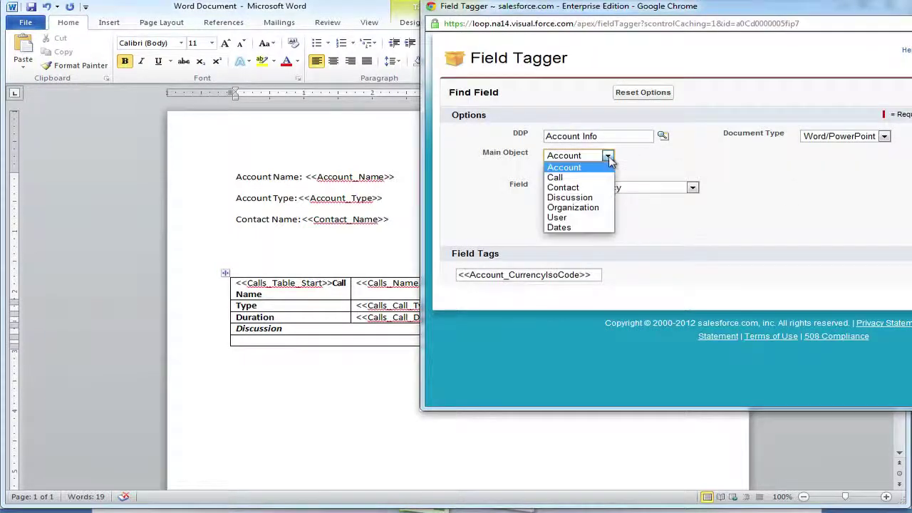
left_click(591, 198)
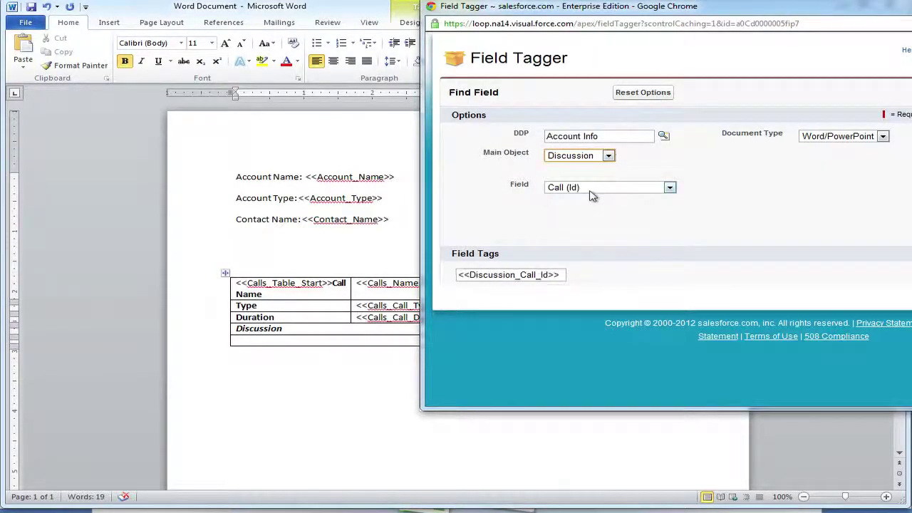
left_click(591, 191)
left_click(582, 328)
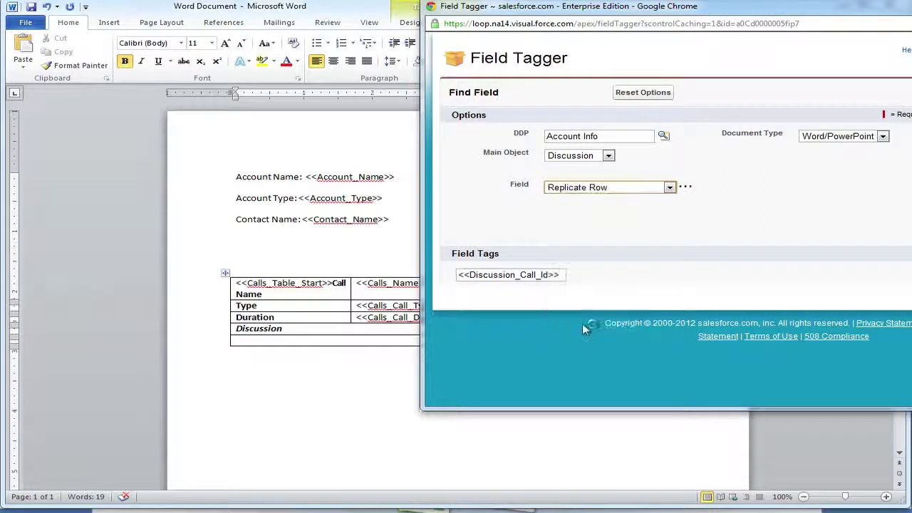
left_click(501, 278)
left_click_drag(501, 278, 360, 341)
Place the Discussions Name tag, Discussion_Name, right after Discussion_Start.
key("alt+Tab")
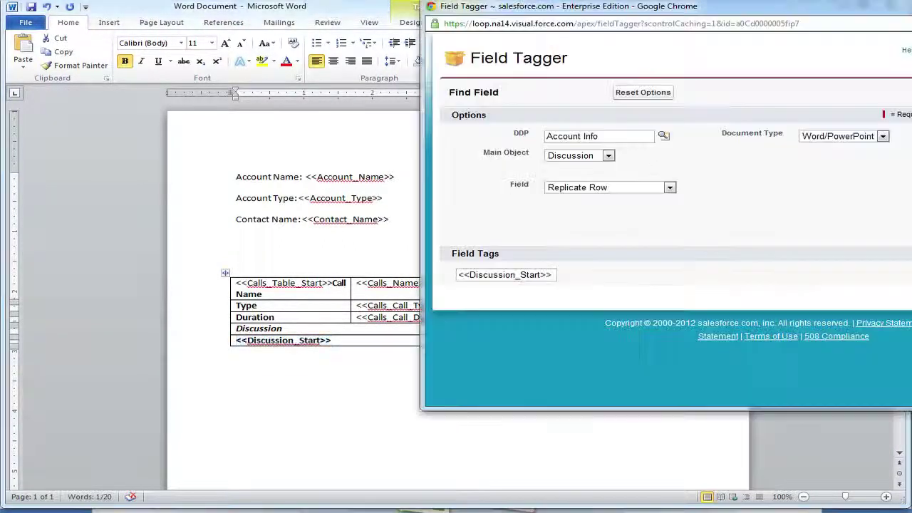
left_click(641, 190)
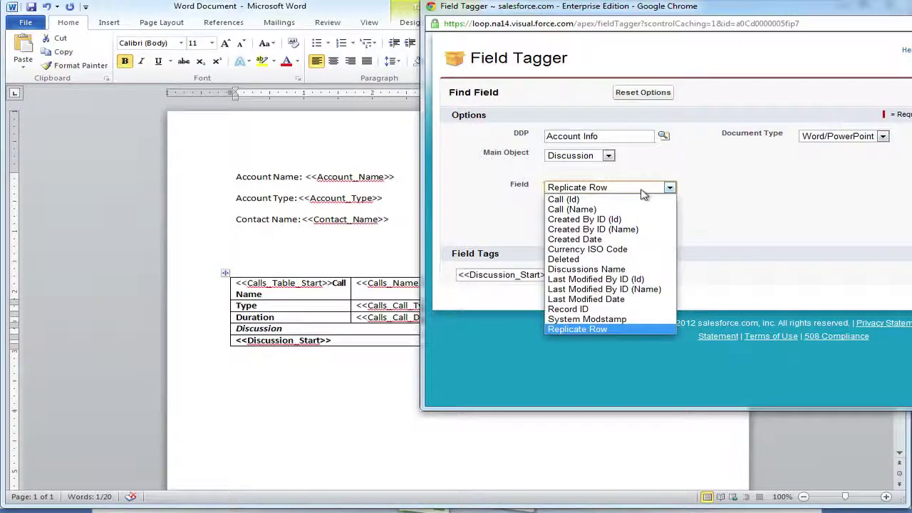
left_click(637, 269)
left_click(524, 279)
left_click_drag(524, 279, 370, 346)
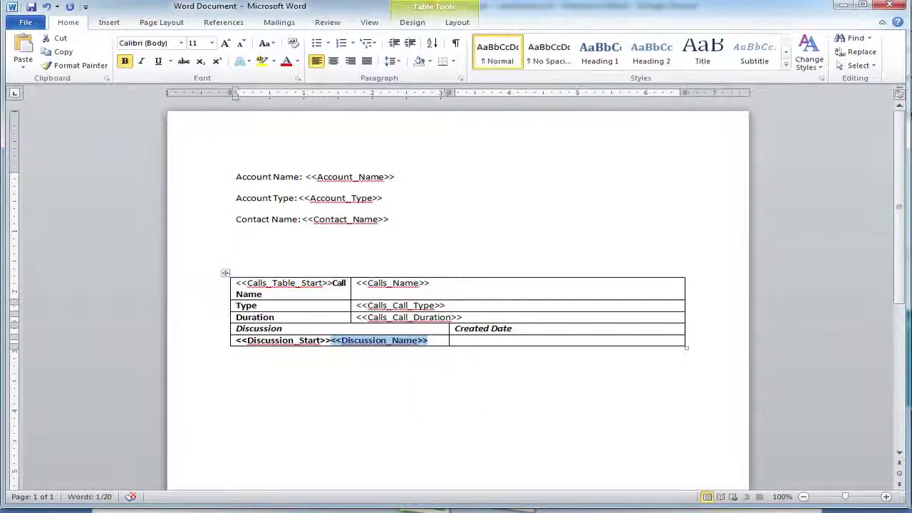
Copy the Discussion_CreatedDate tag and paste it into the empty Created Date cell.
key("alt+Tab")
left_click(603, 189)
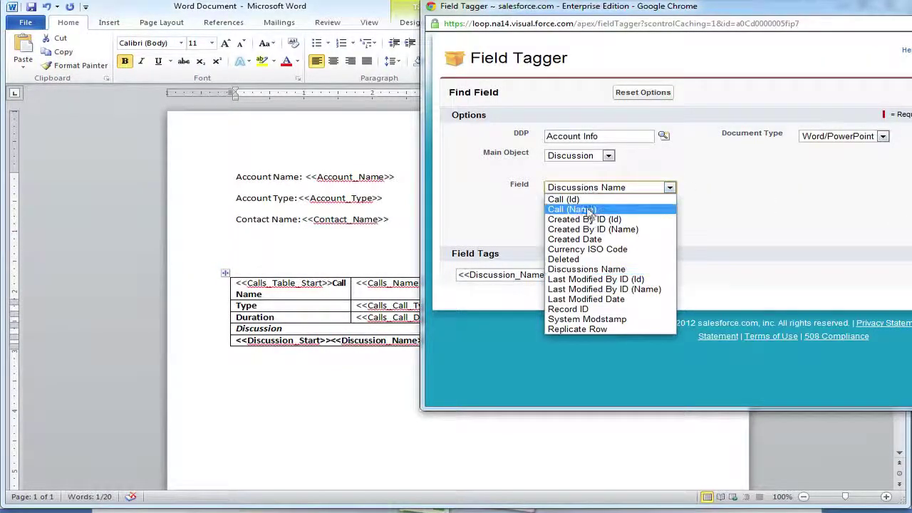
left_click(595, 240)
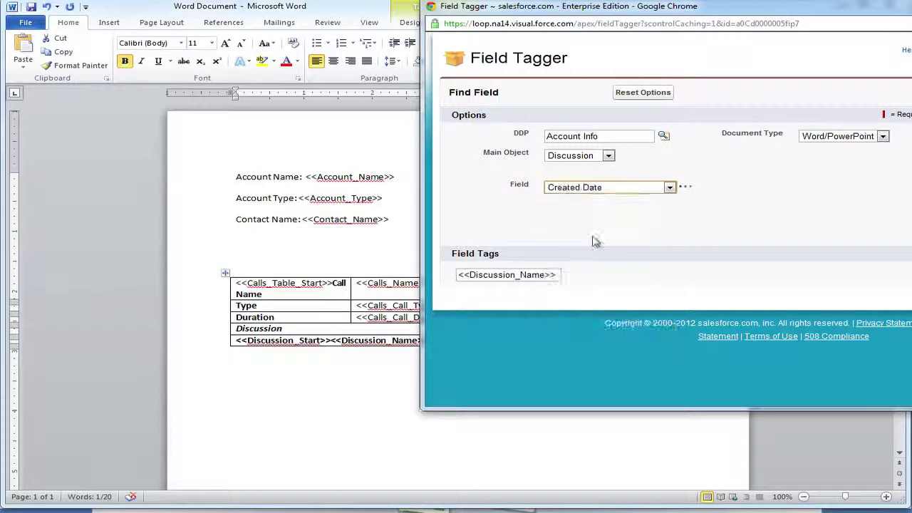
left_click(536, 305)
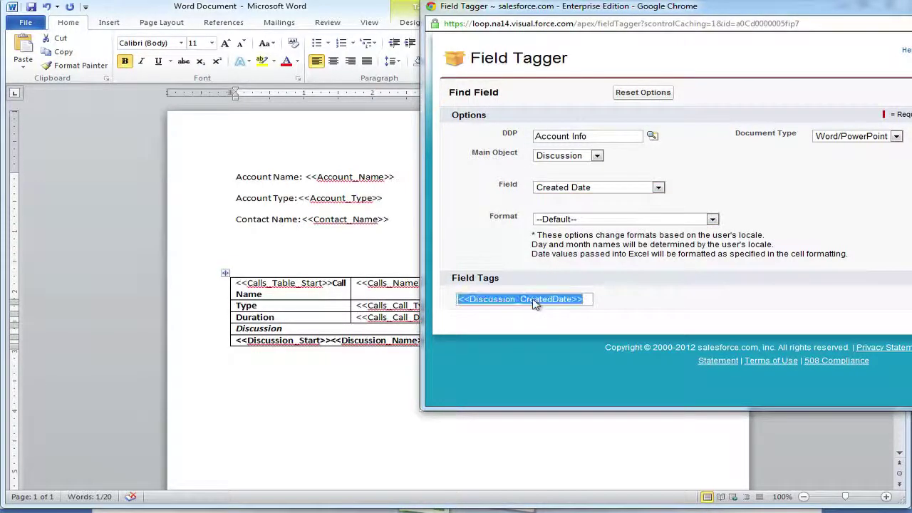
right_click(535, 302)
left_click(570, 353)
key("alt+Tab")
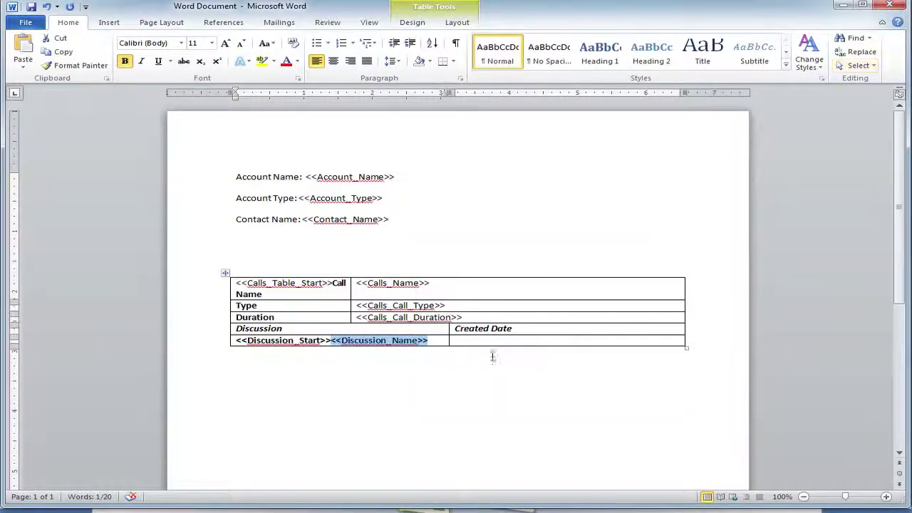
left_click(487, 343)
right_click(489, 341)
left_click(516, 97)
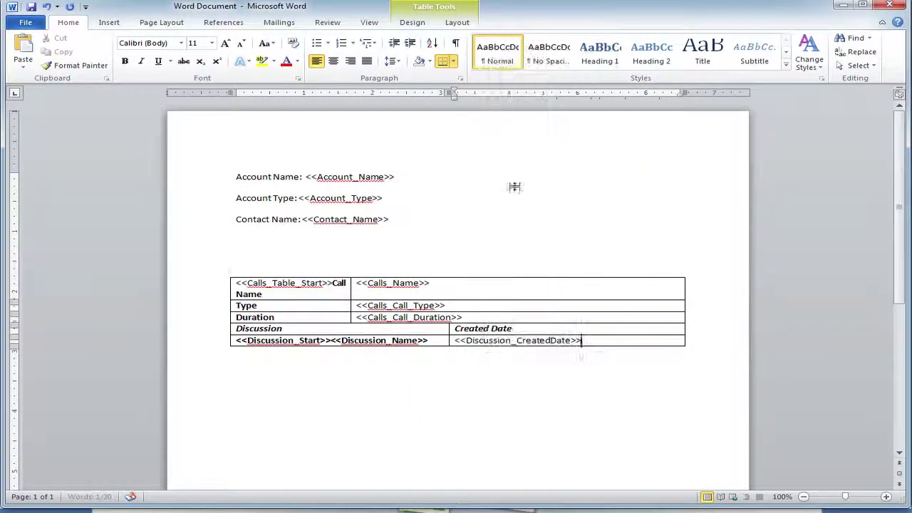
Remove bold from the tags in the last table row.
left_click(229, 341)
key("ctrl+b")
left_click(297, 395)
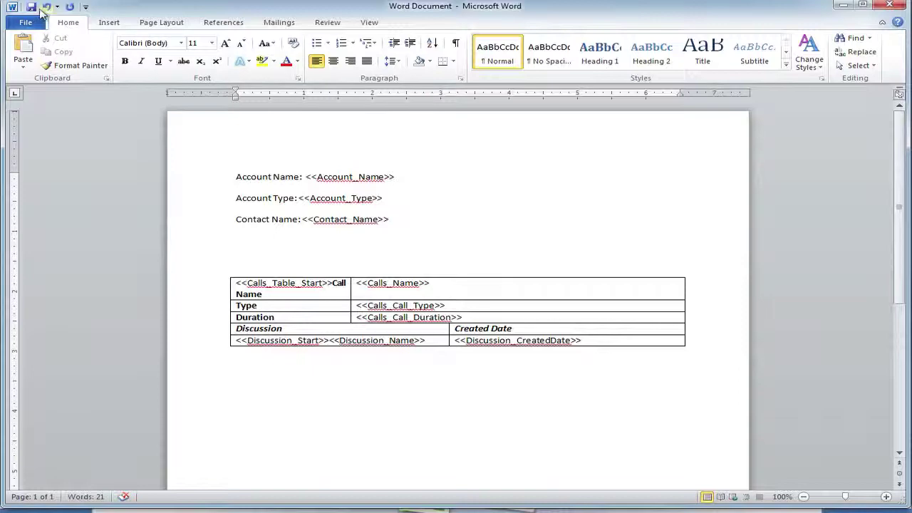
Save and close the template, upload Word Document.docx over the stored file, and reopen Acme Co.
left_click(32, 7)
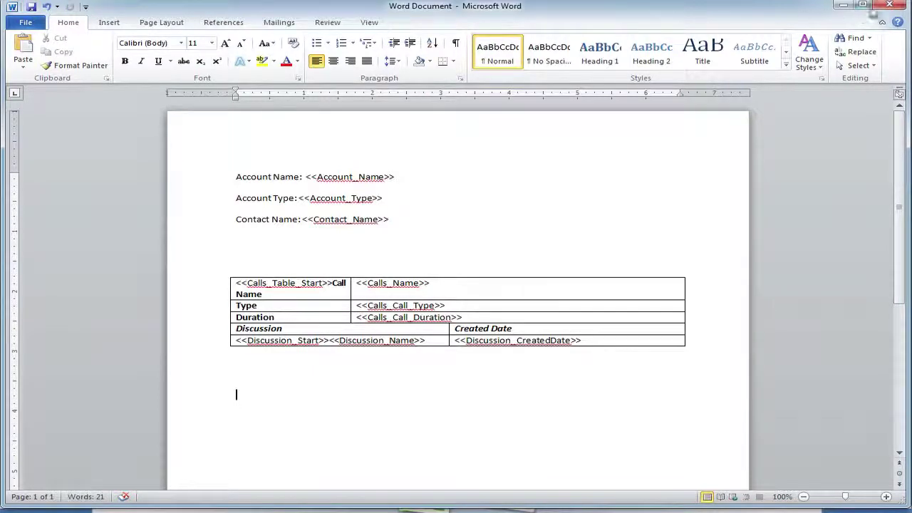
left_click(884, 6)
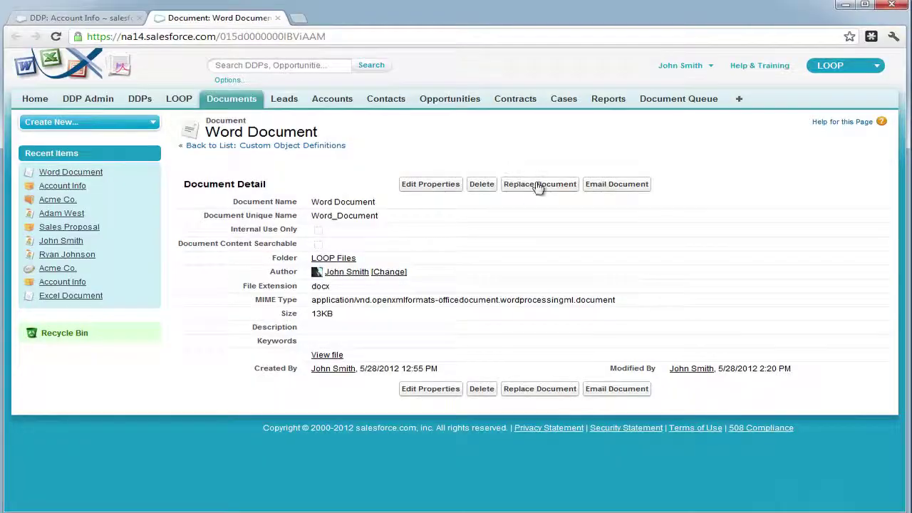
left_click(540, 185)
left_click(348, 211)
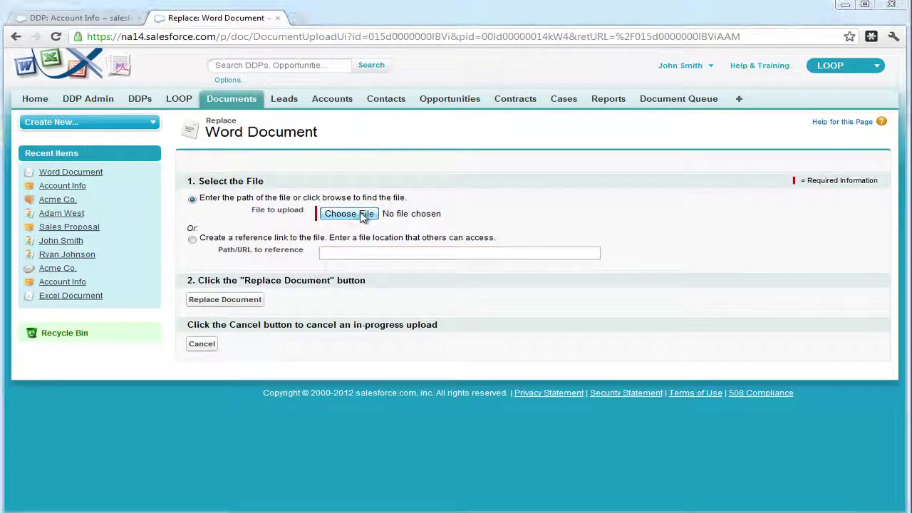
double_click(180, 84)
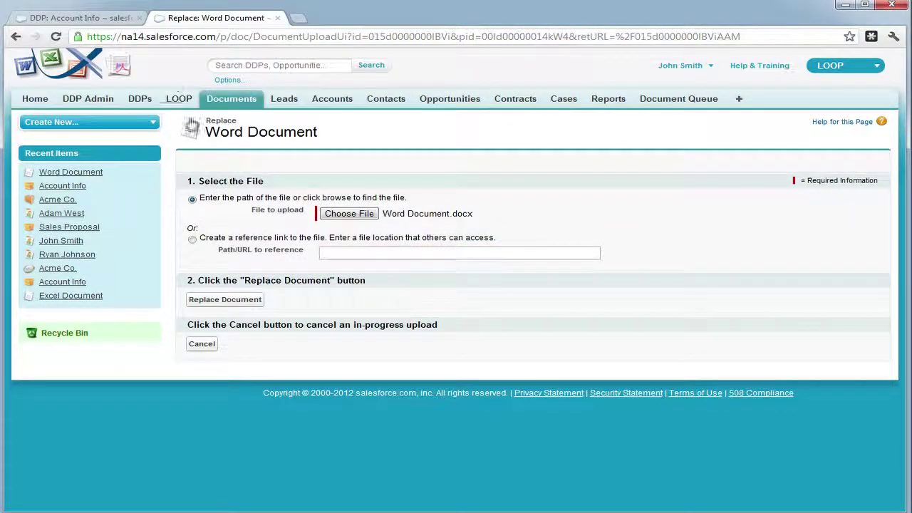
left_click(217, 307)
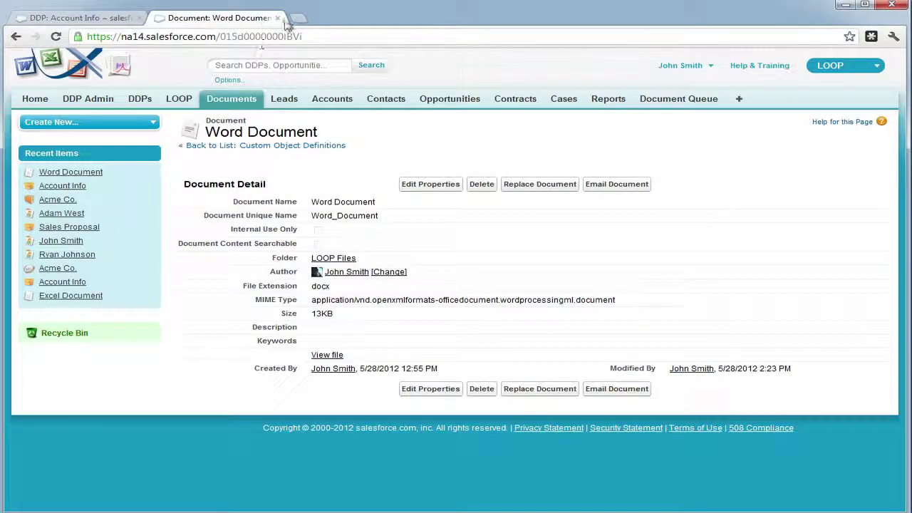
left_click(278, 18)
left_click(69, 188)
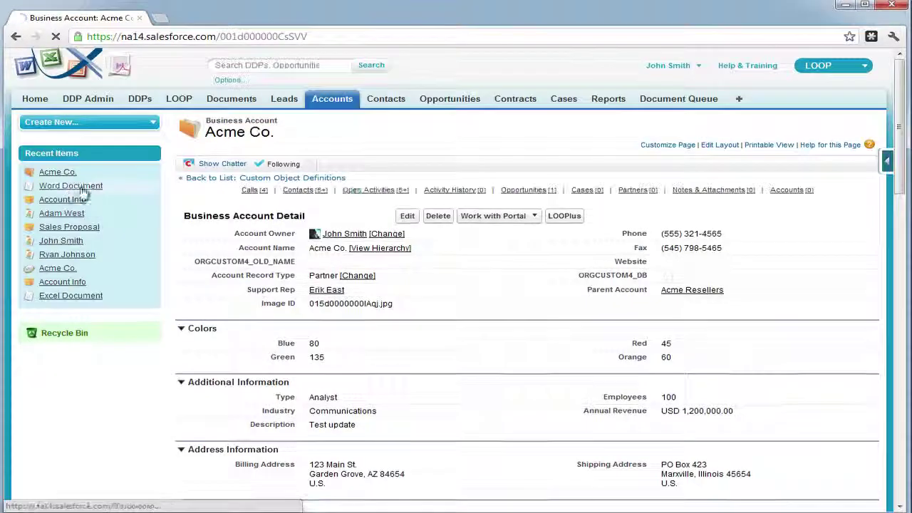
Run the Account Info DDP for Acme Co. with a chosen contact and open Account Info for Acme Co.docx.
left_click(570, 215)
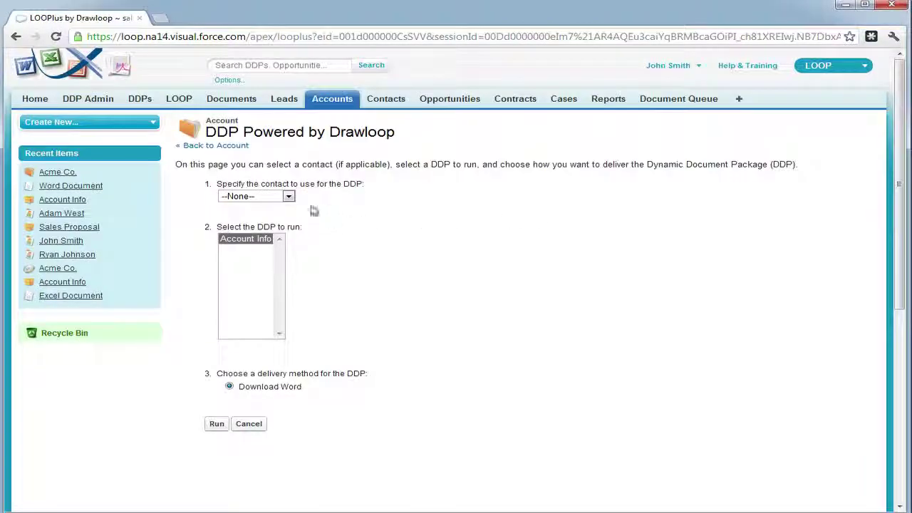
left_click(288, 198)
left_click(256, 236)
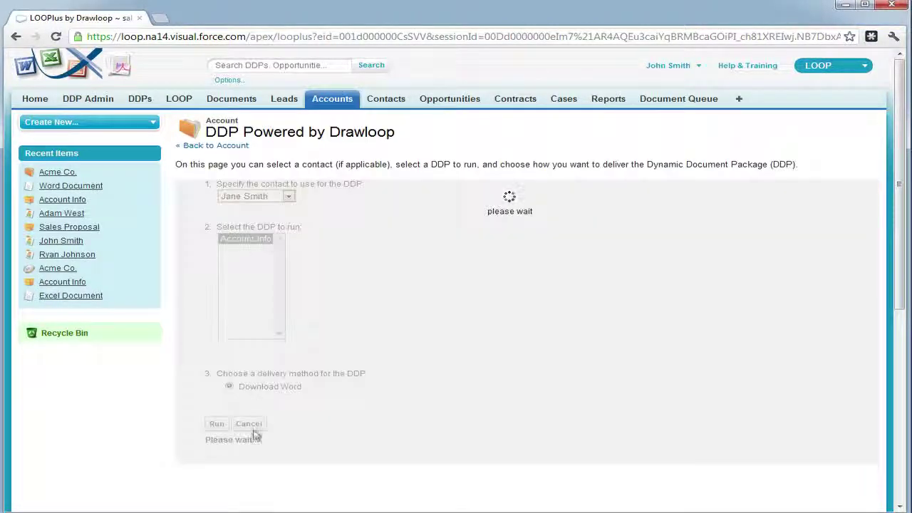
left_click(217, 425)
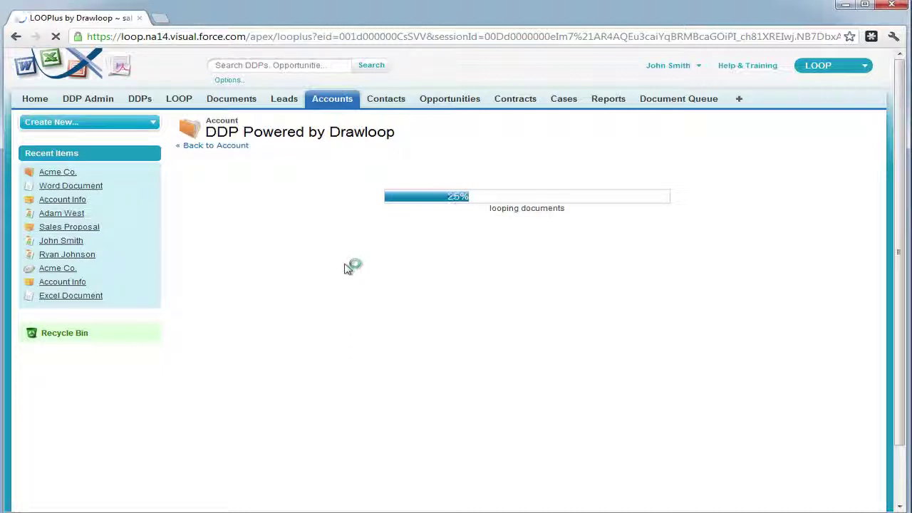
left_click(479, 197)
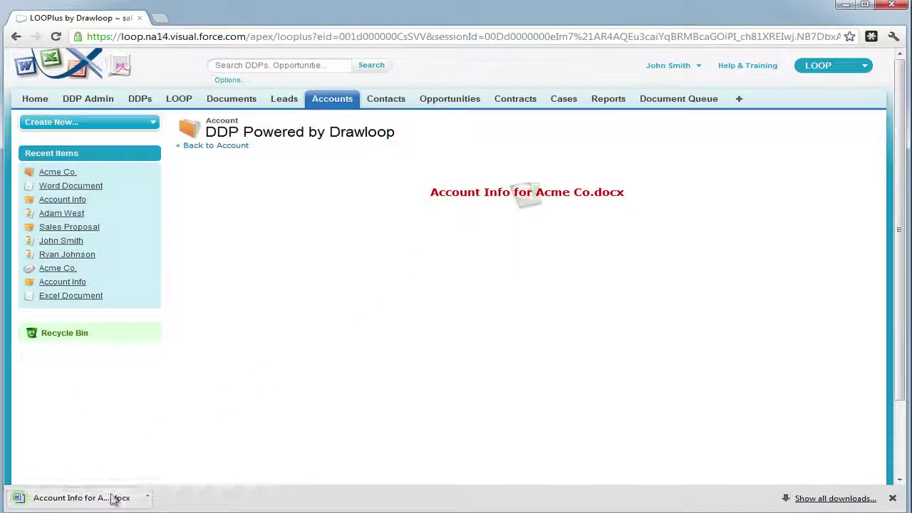
left_click(113, 499)
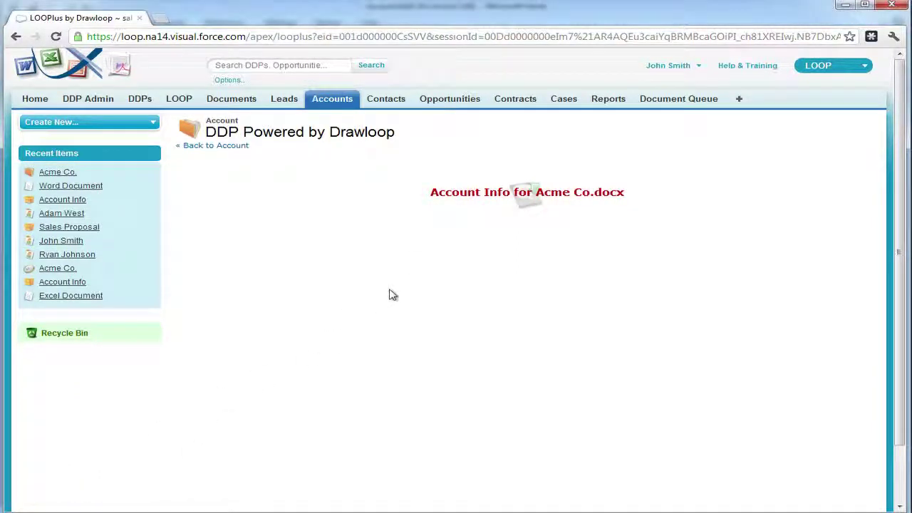
Check the discussion rows under the Demo, DDP Help and Support Call tables.
left_click(848, 5)
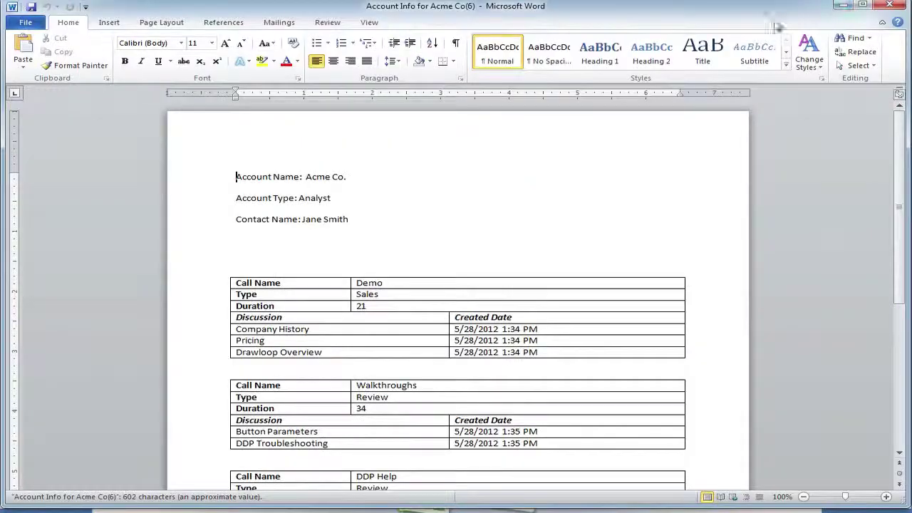
left_click(417, 229)
scroll(311, 236, "down", 1)
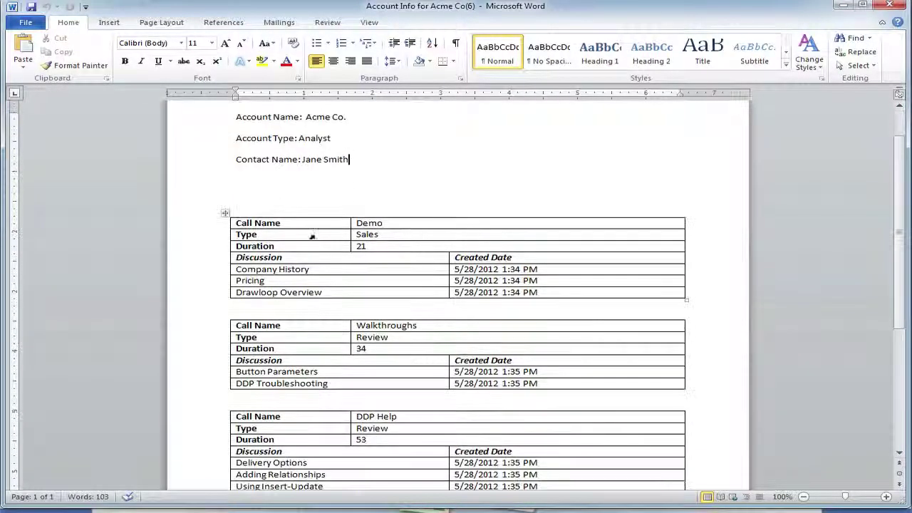
left_click(248, 224)
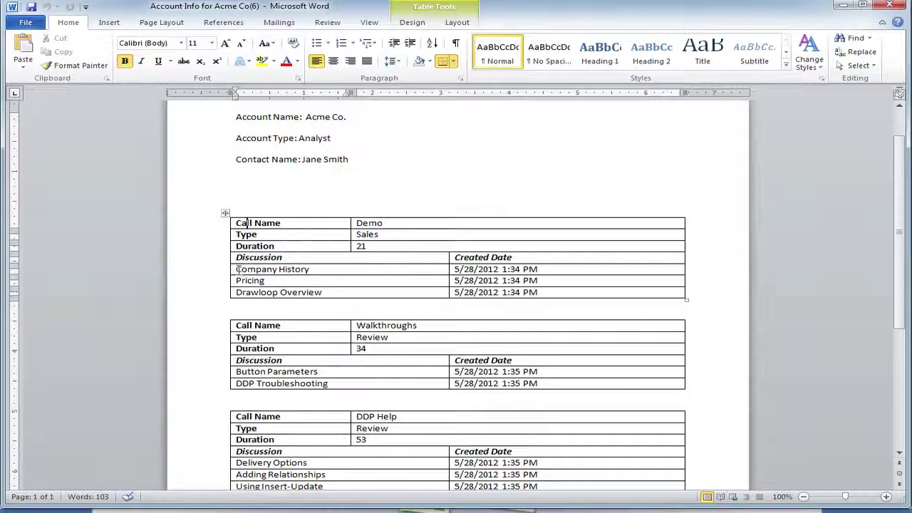
left_click_drag(238, 258, 499, 293)
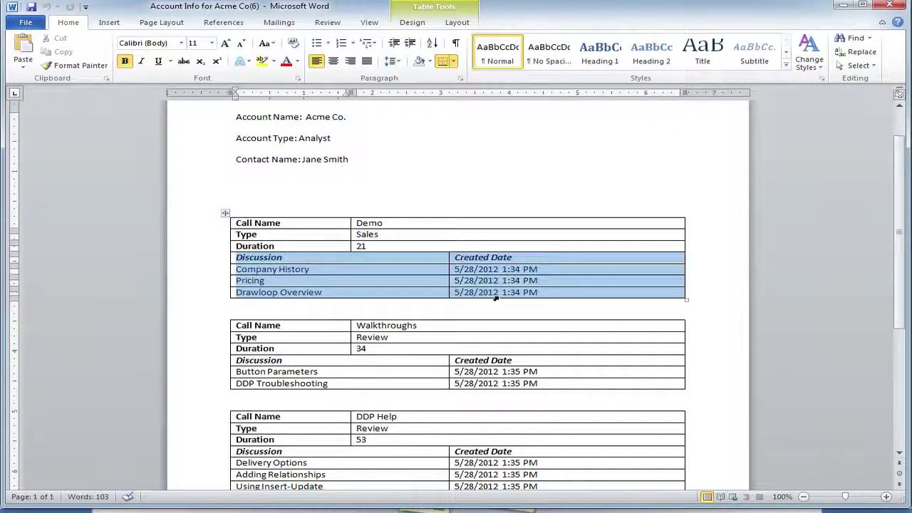
left_click_drag(230, 365, 546, 381)
scroll(548, 372, "down", 1)
scroll(548, 372, "down", 3)
left_click_drag(237, 302, 530, 338)
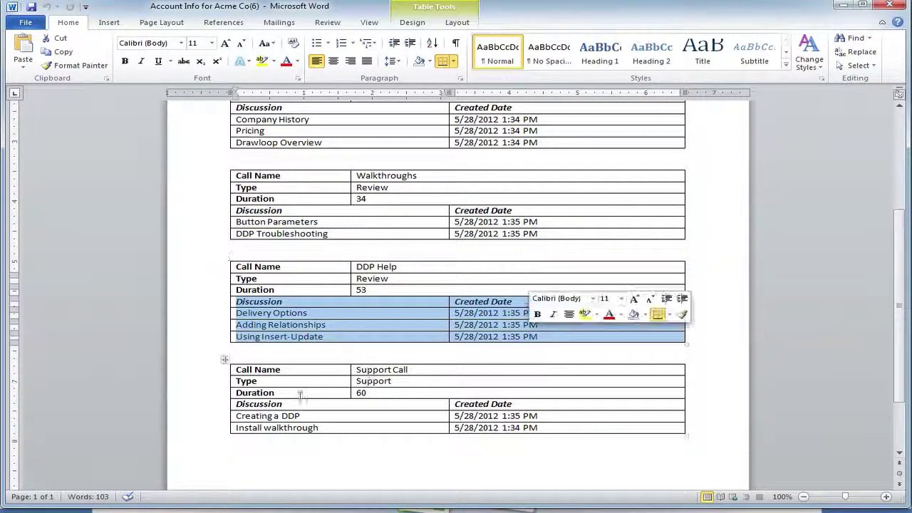
left_click_drag(235, 405, 569, 426)
left_click(539, 349)
scroll(540, 347, "up", 2)
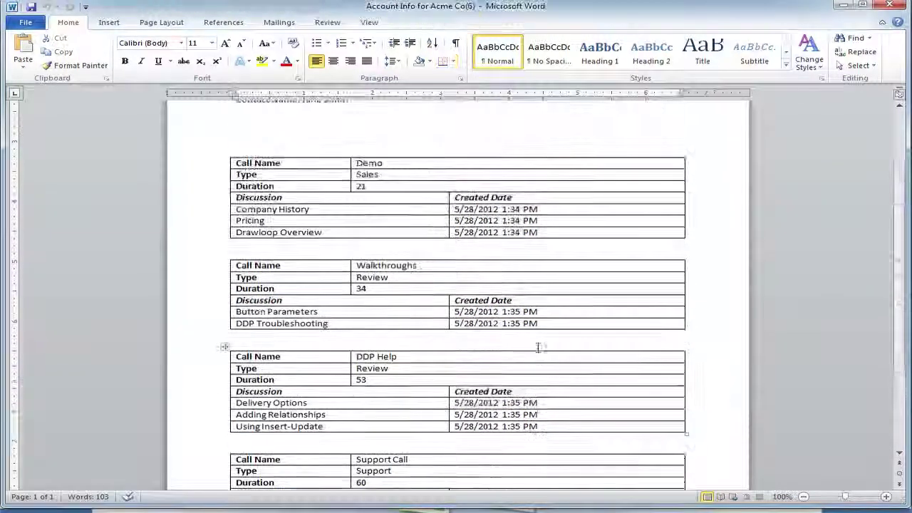